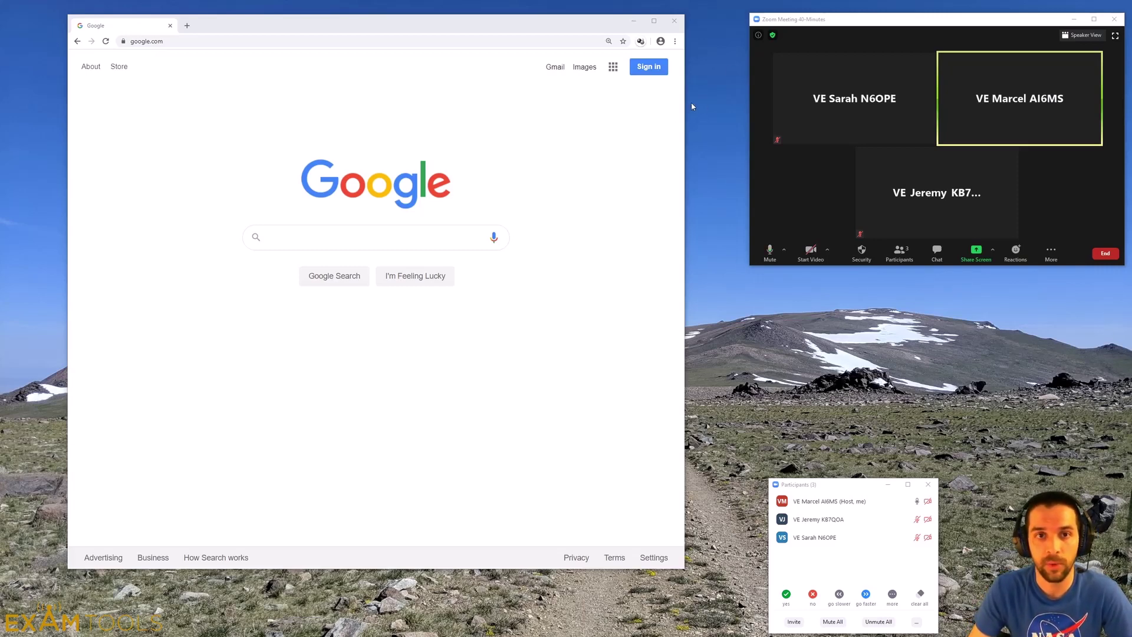
Step: Go to beta.examtools.dev and log in as a volunteer examiner with the saved credentials
mouse_move(914, 187)
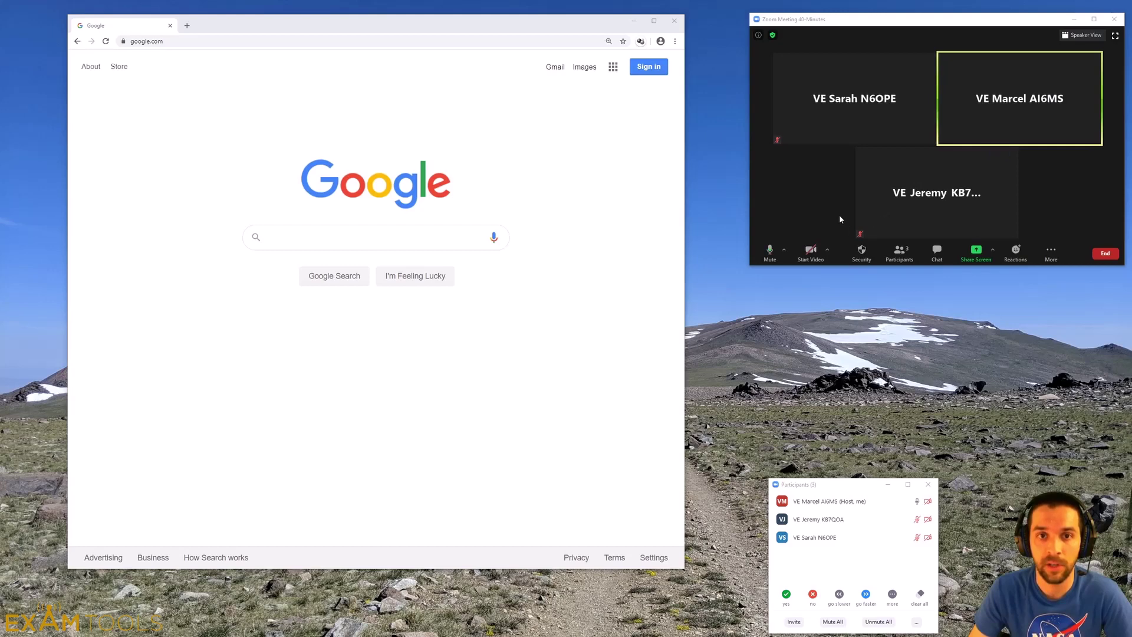
mouse_move(826, 108)
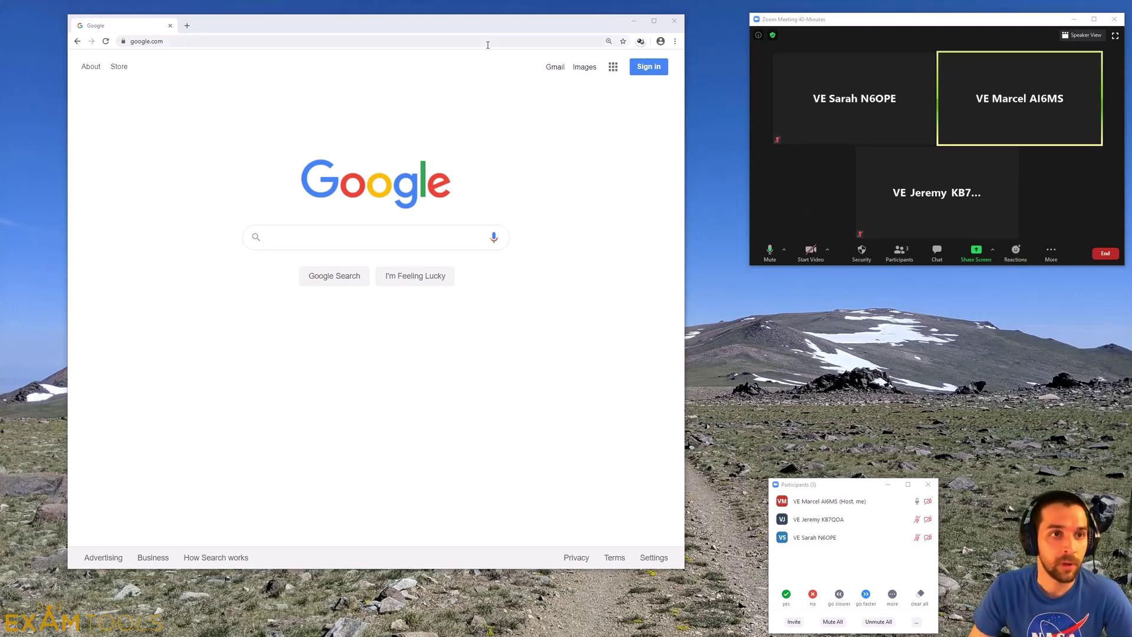
click(487, 44)
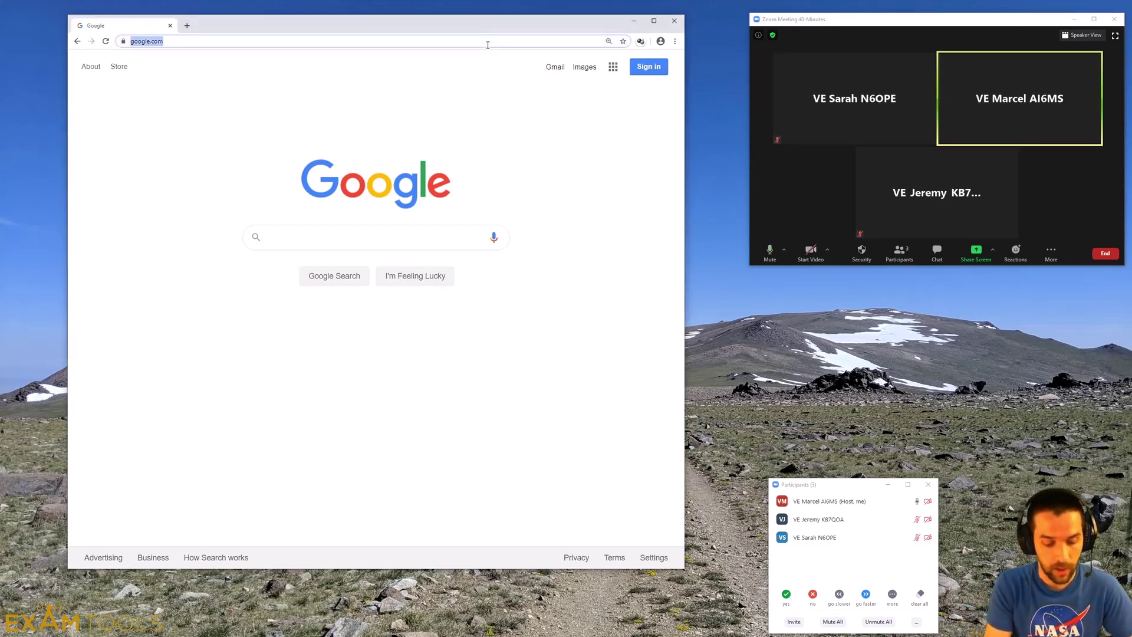
text(beta.ex)
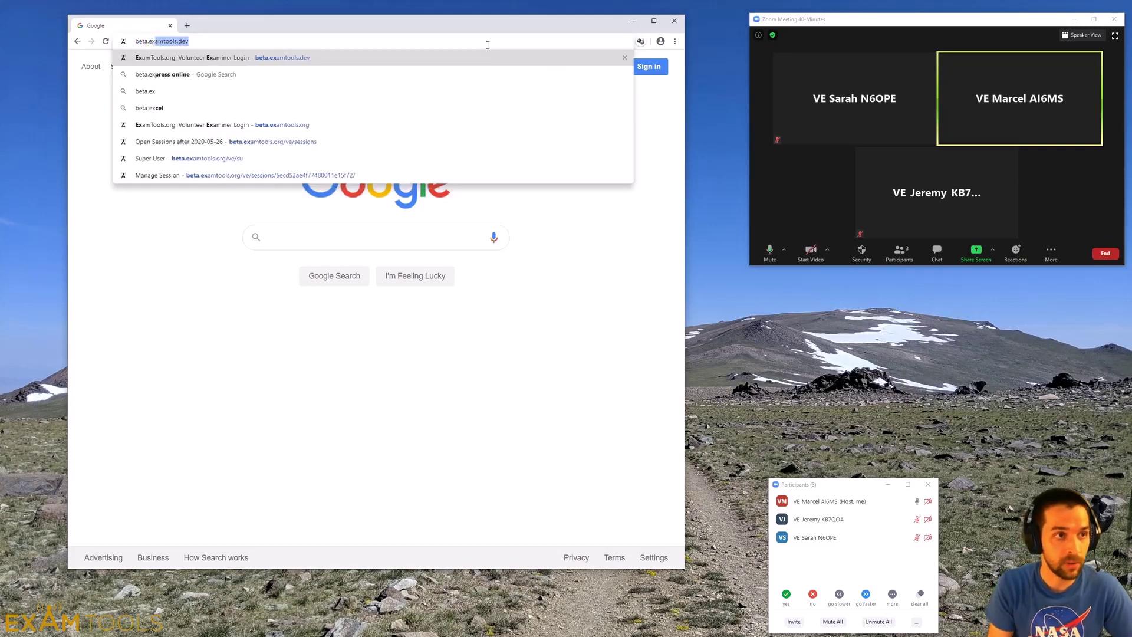
key(Return)
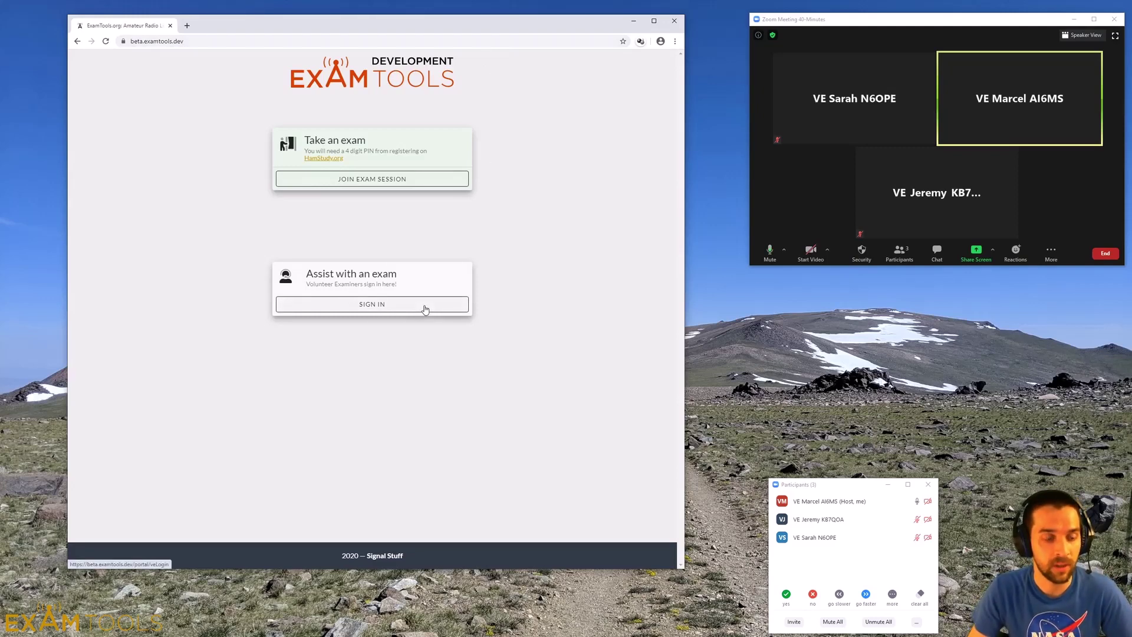
click(424, 309)
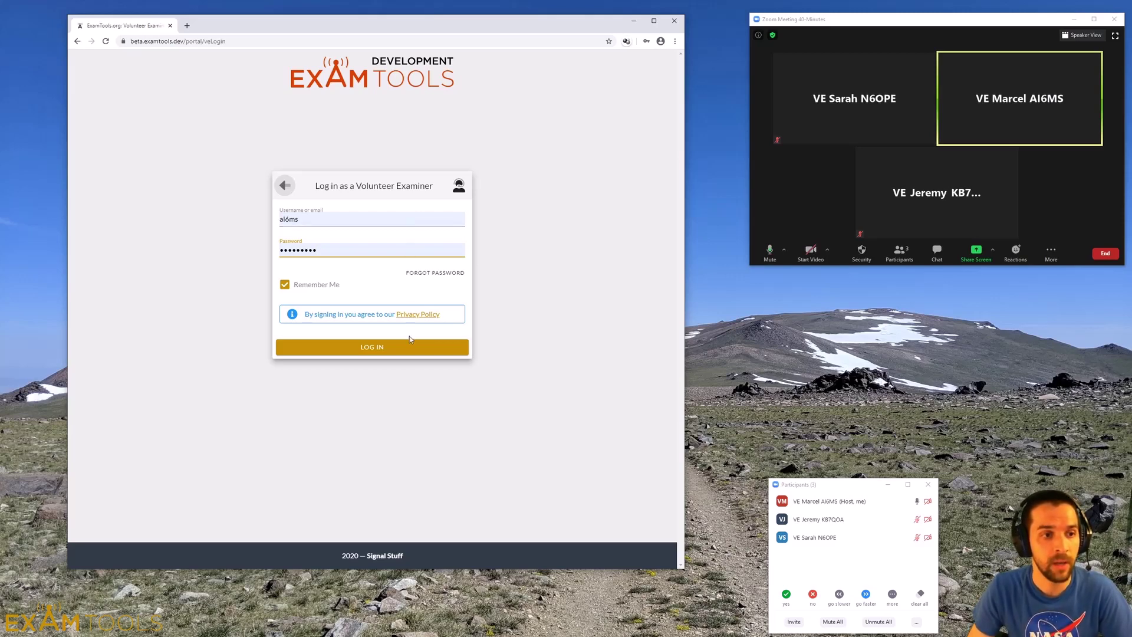
click(411, 352)
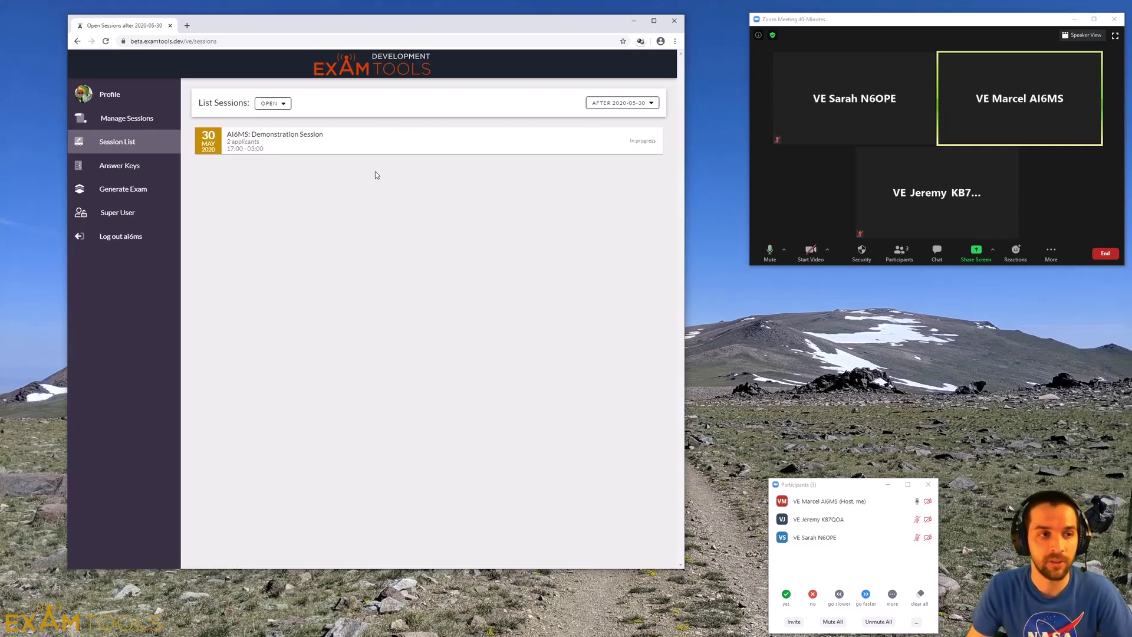
Step: Open the Demonstration Session to see applicant 5974 in progress and 9501 completed
click(382, 146)
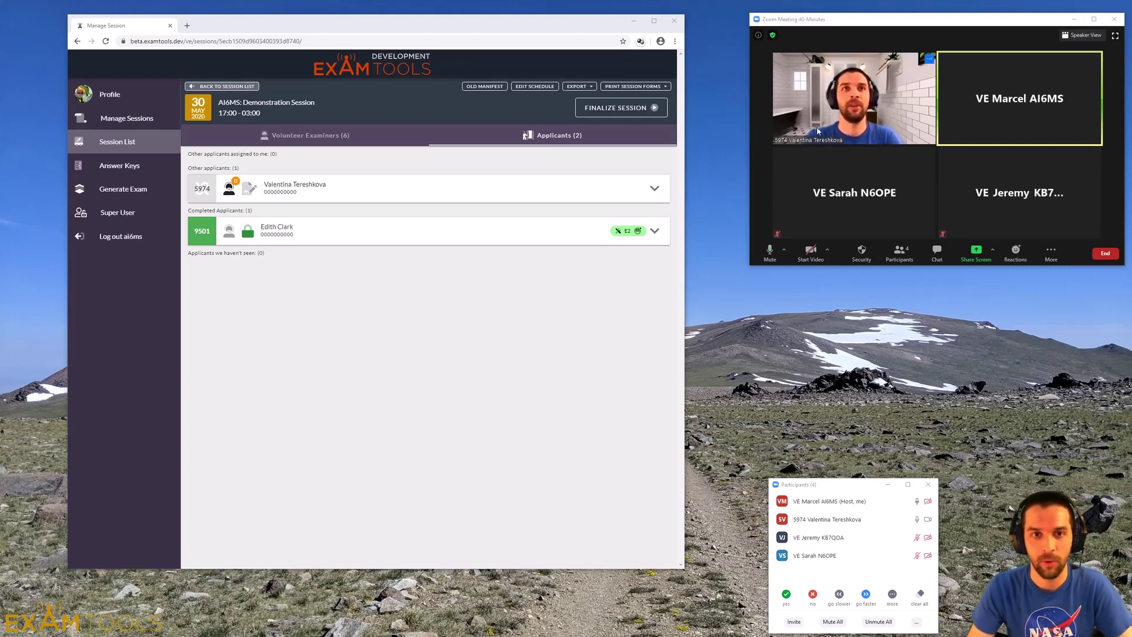
mouse_move(809, 154)
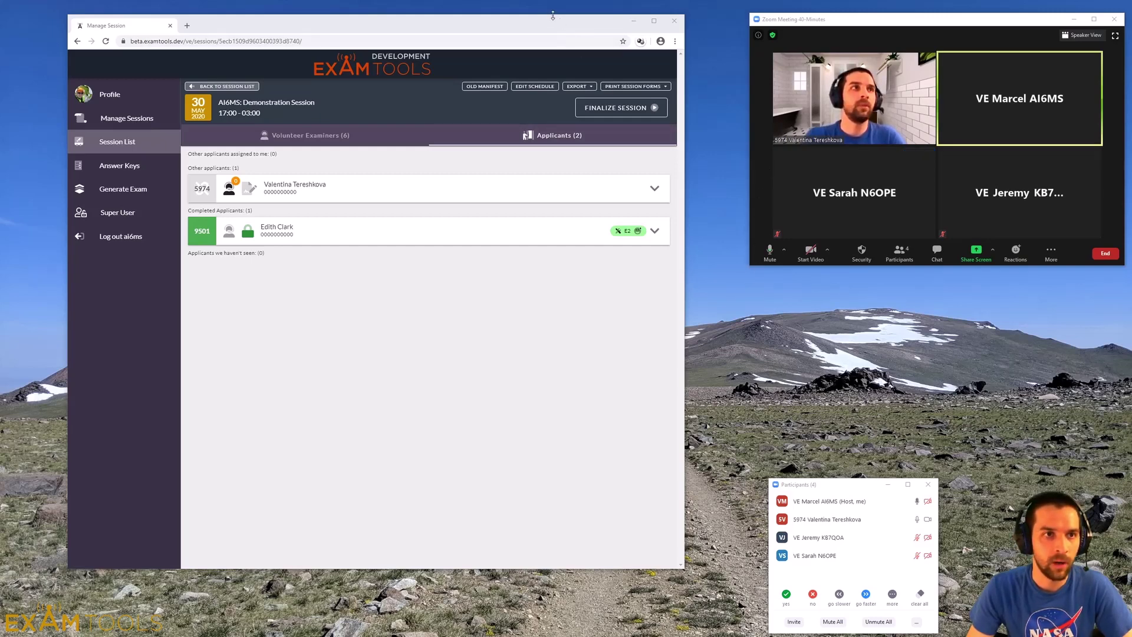
Step: Move the browser lower, enlarge the Zoom window, and switch it to speaker view
drag(523, 24, 517, 265)
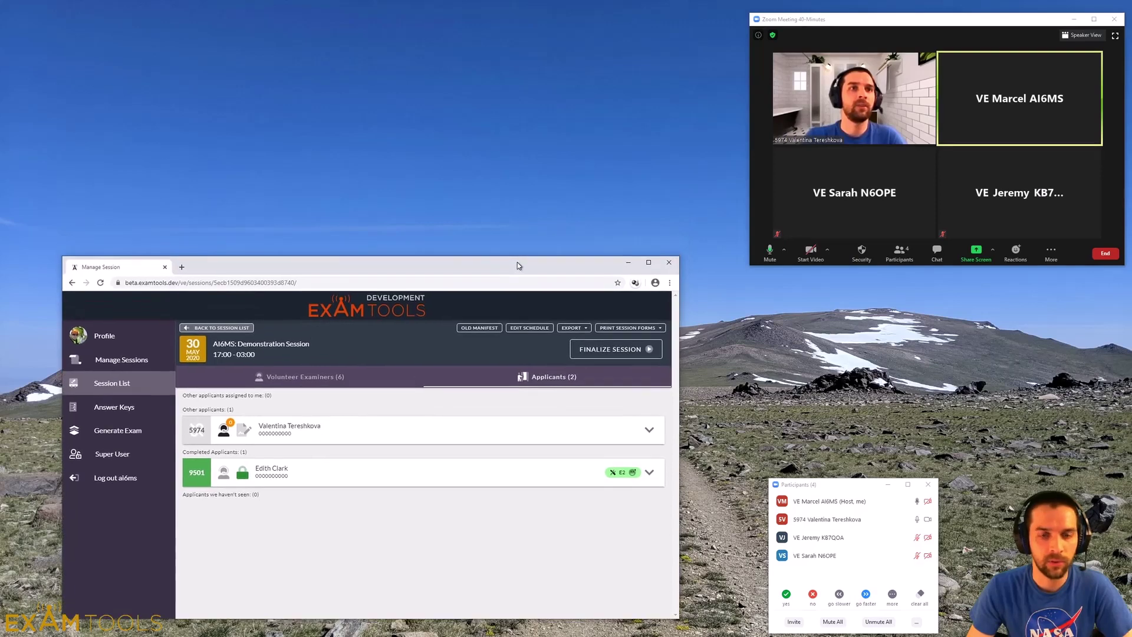
click(748, 267)
drag(748, 266, 442, 501)
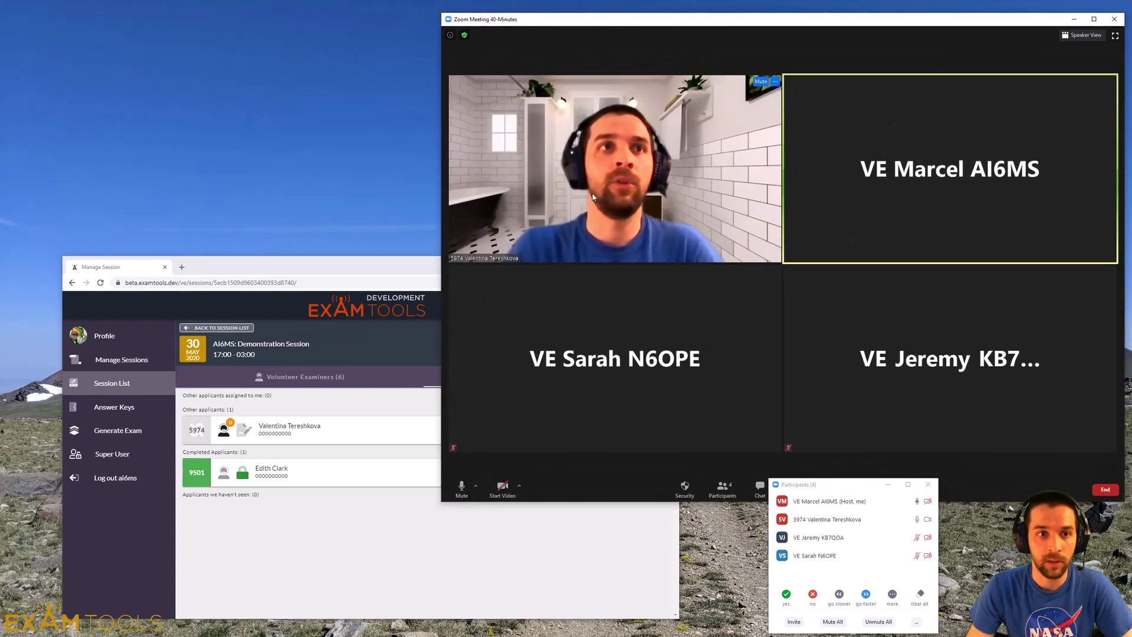
click(1082, 36)
click(1087, 36)
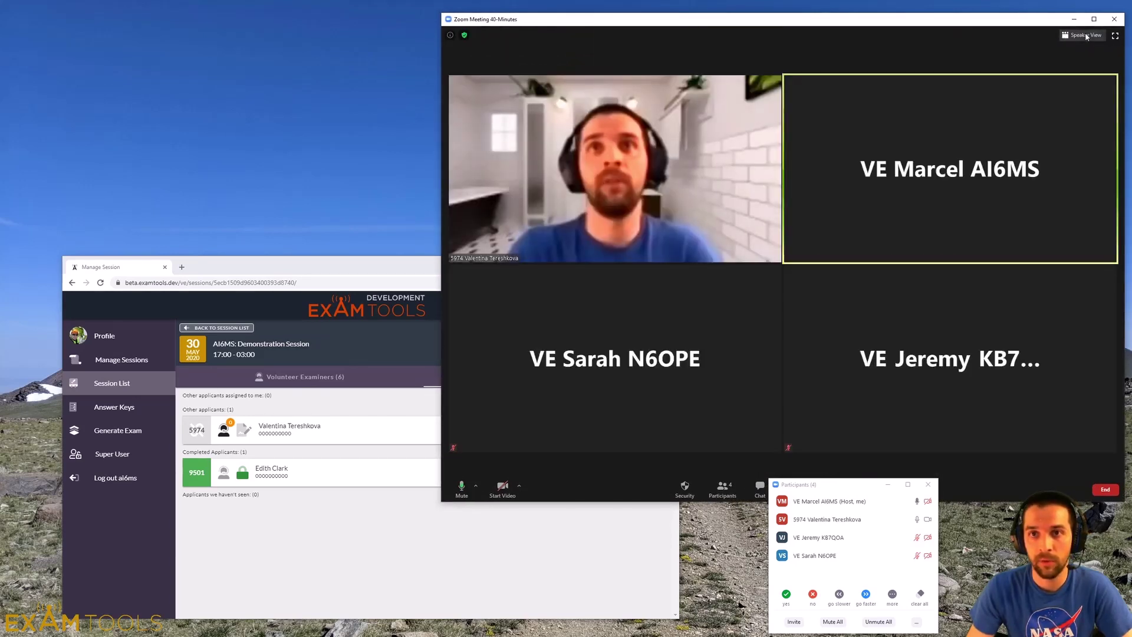
click(1086, 37)
Step: Pin applicant 5974's video as the main Zoom view
mouse_move(926, 49)
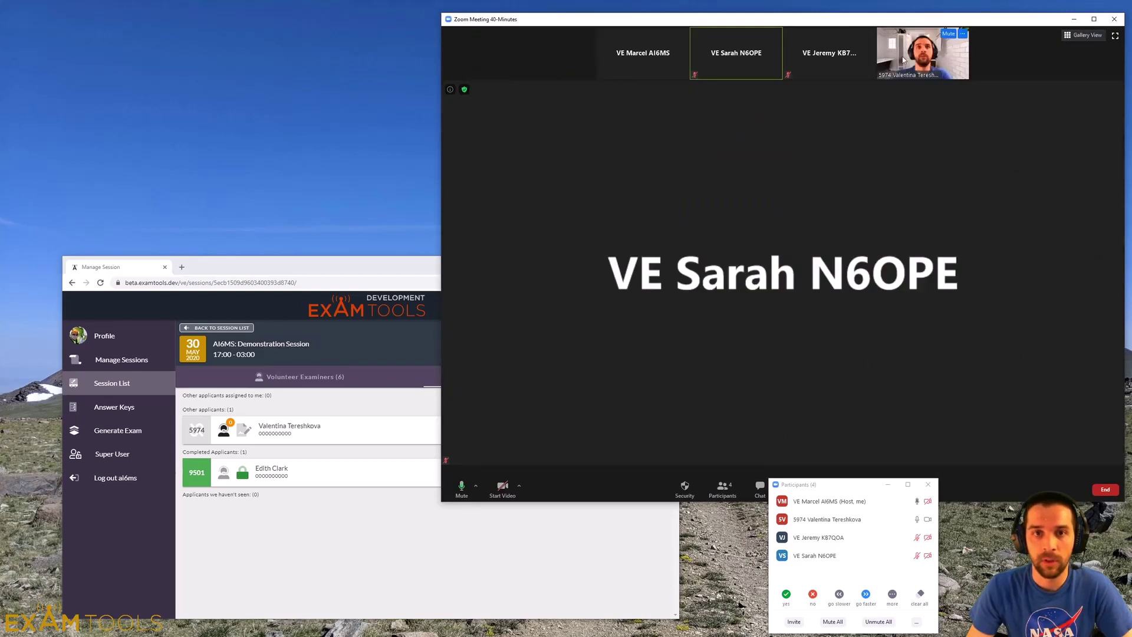
click(963, 35)
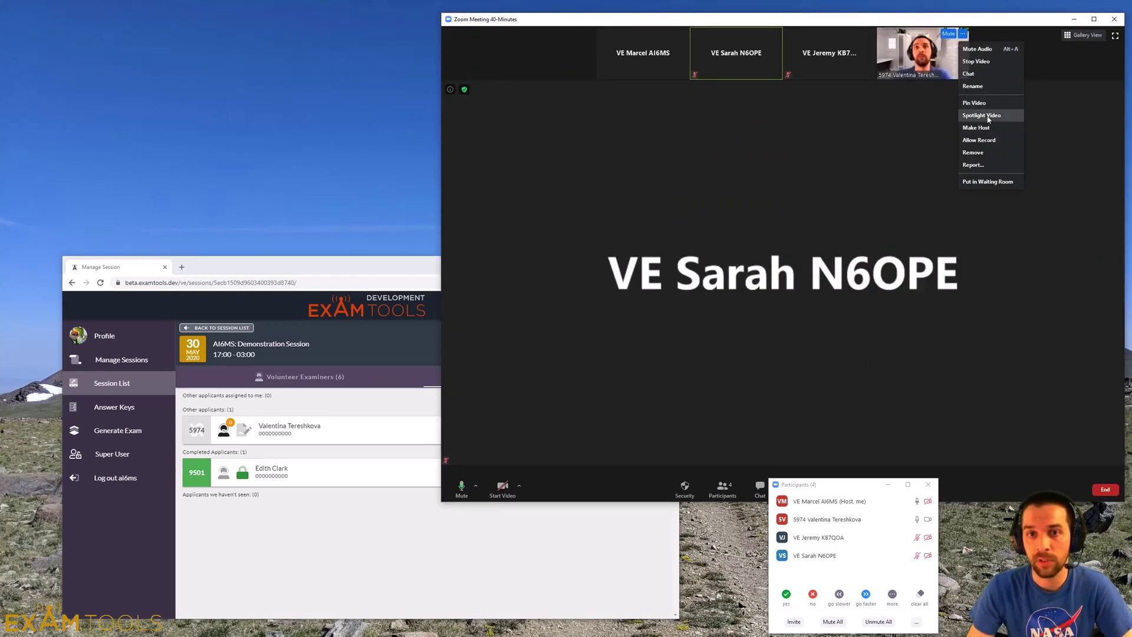
click(974, 103)
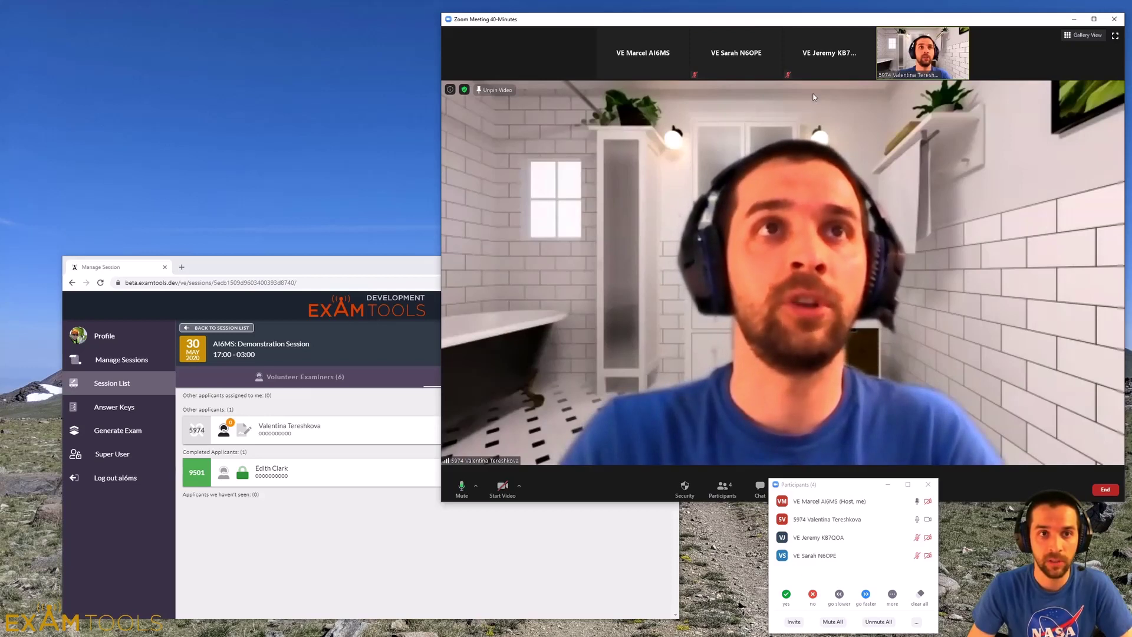
mouse_move(735, 73)
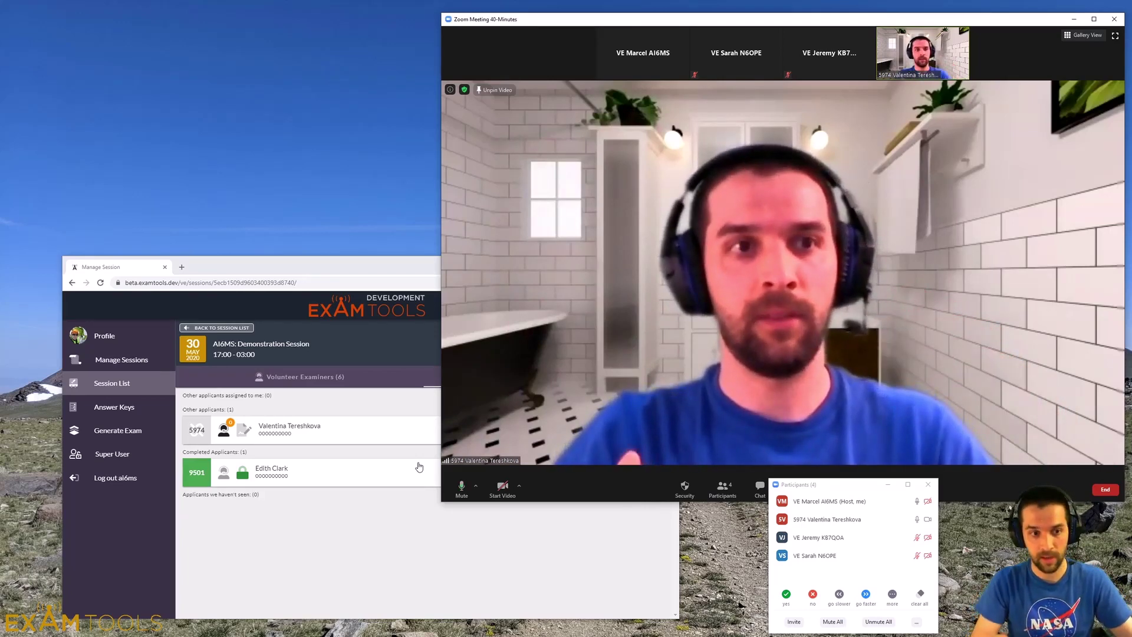
Step: Expand applicant 5974's entry, showing no exams taken, and move the browser up-left
click(389, 266)
click(315, 428)
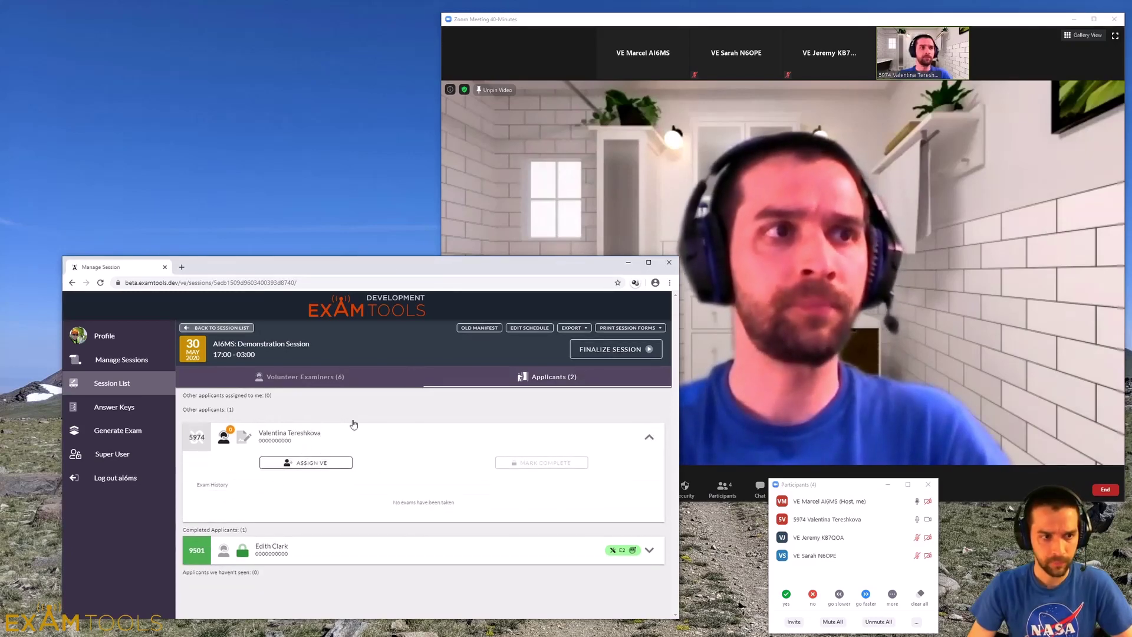
drag(417, 264, 394, 158)
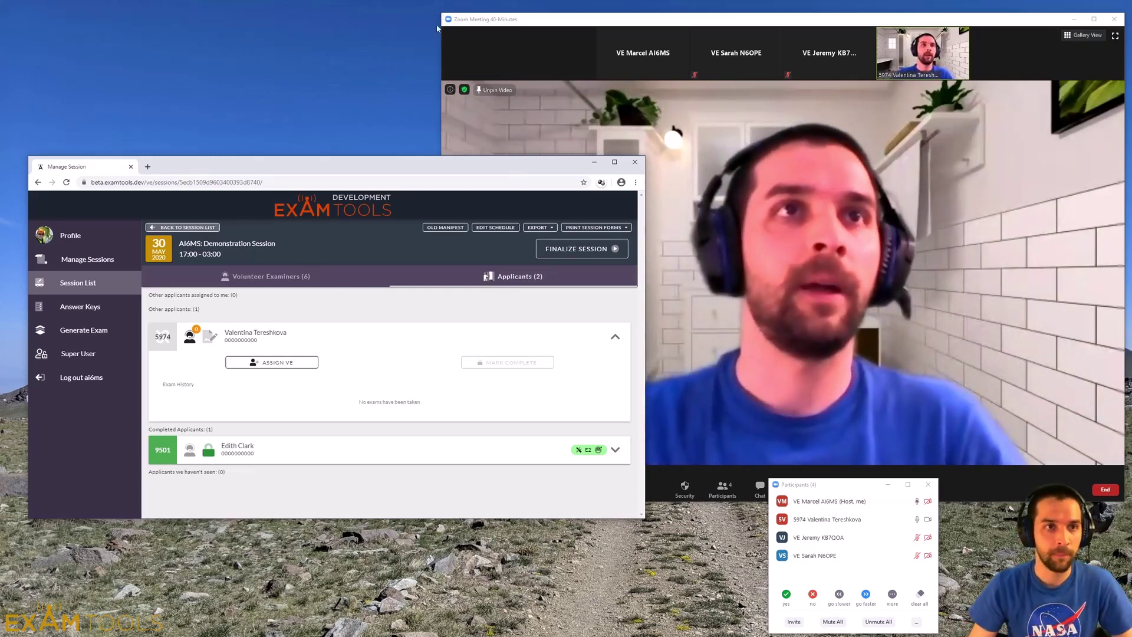
Step: Set Zoom's Advanced Sharing Options so All Participants can share their screen
drag(526, 25, 305, 20)
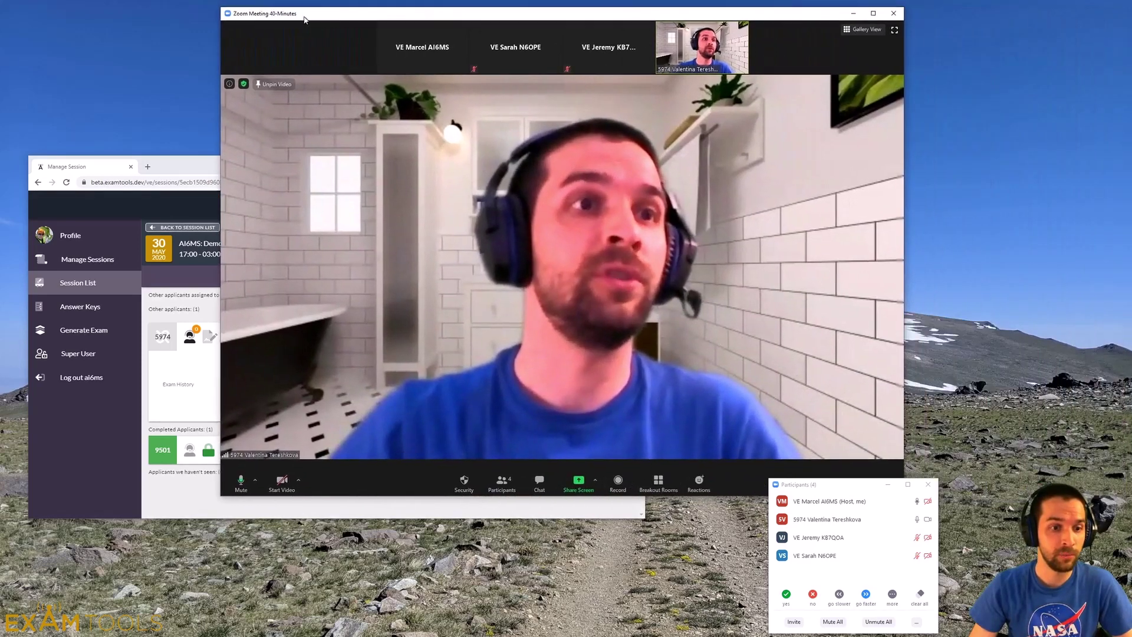
click(595, 480)
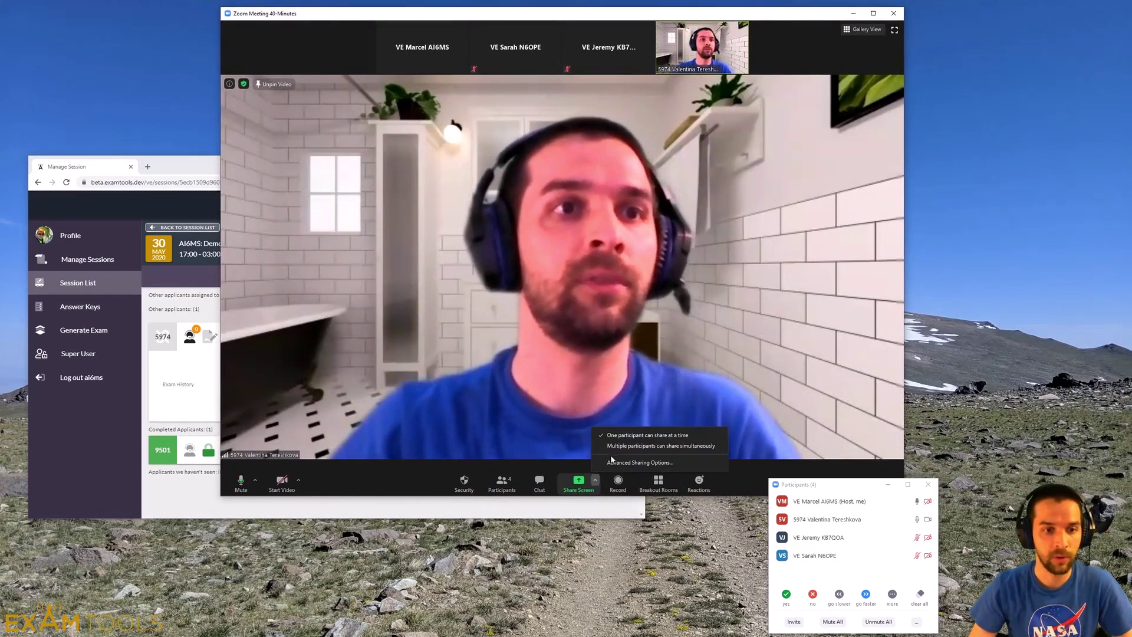
click(614, 463)
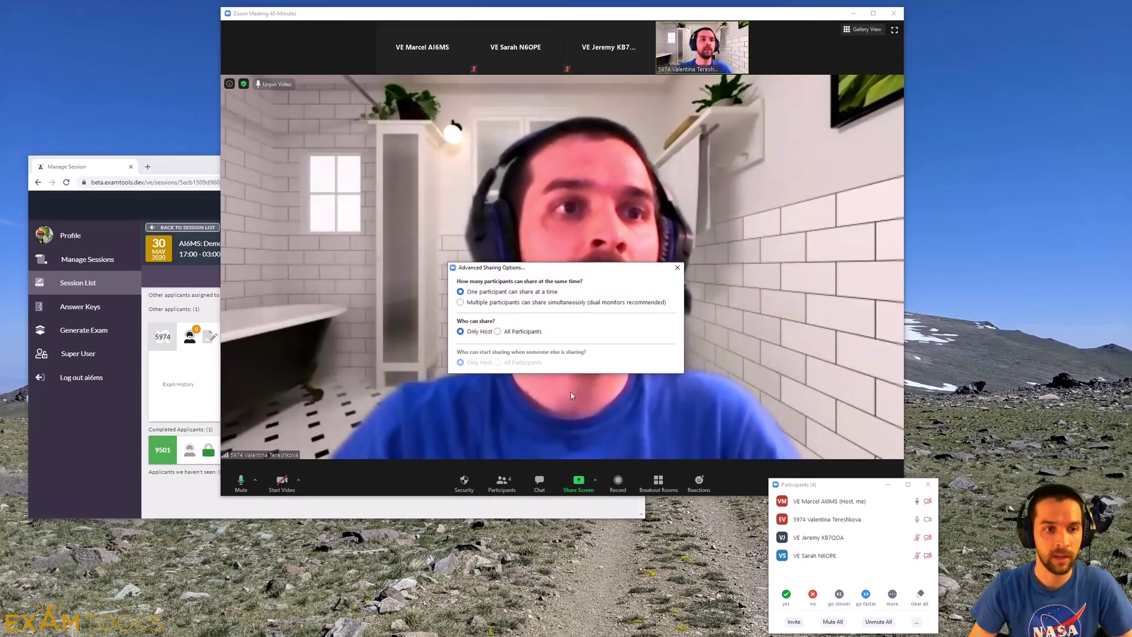
click(499, 332)
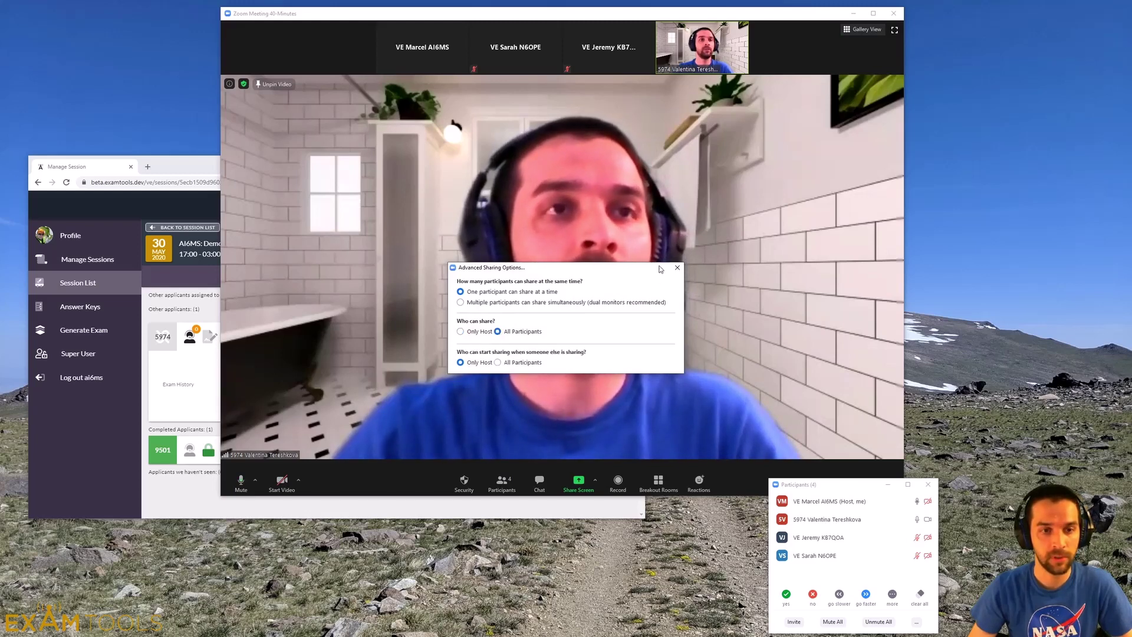
click(678, 269)
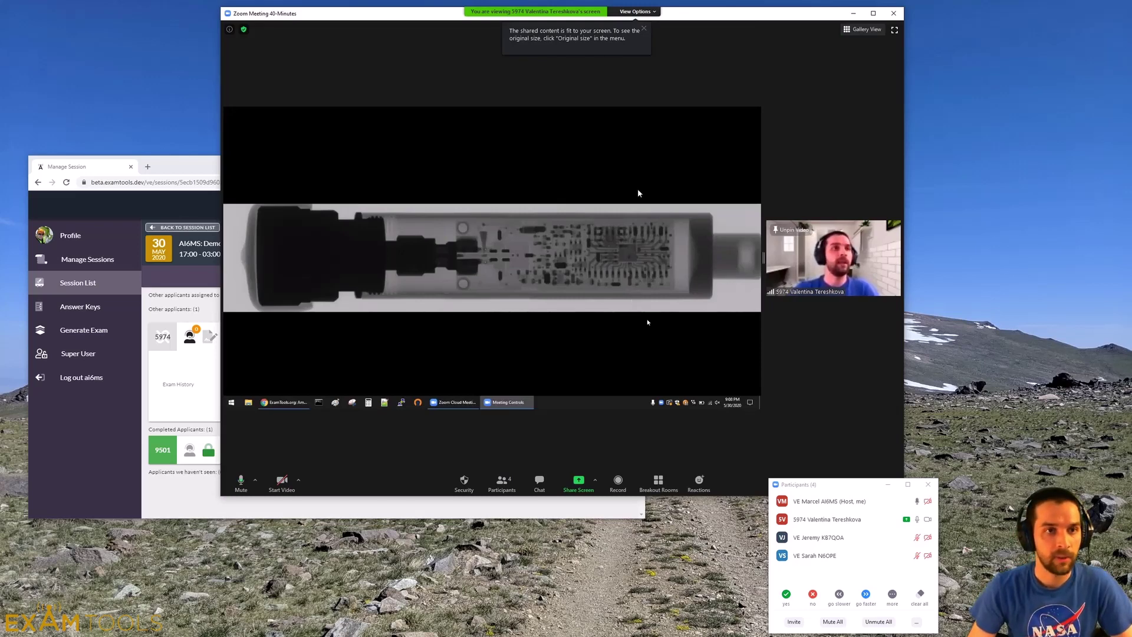
Step: Pin the candidate's video in gallery view and enlarge it beside their shared screen
drag(731, 78, 854, 84)
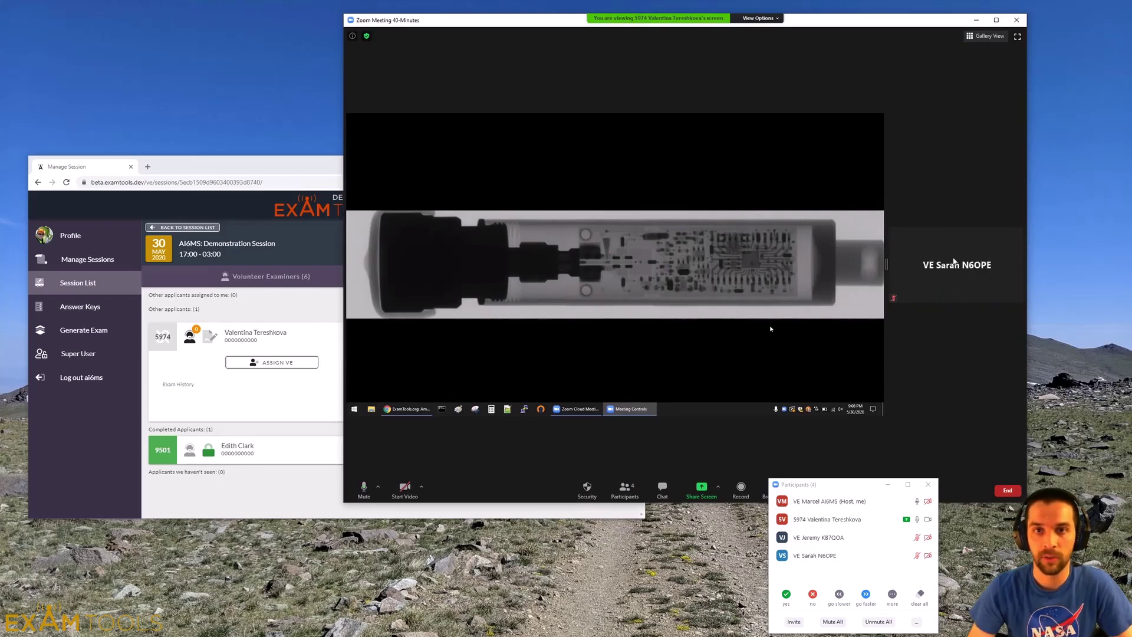
click(983, 36)
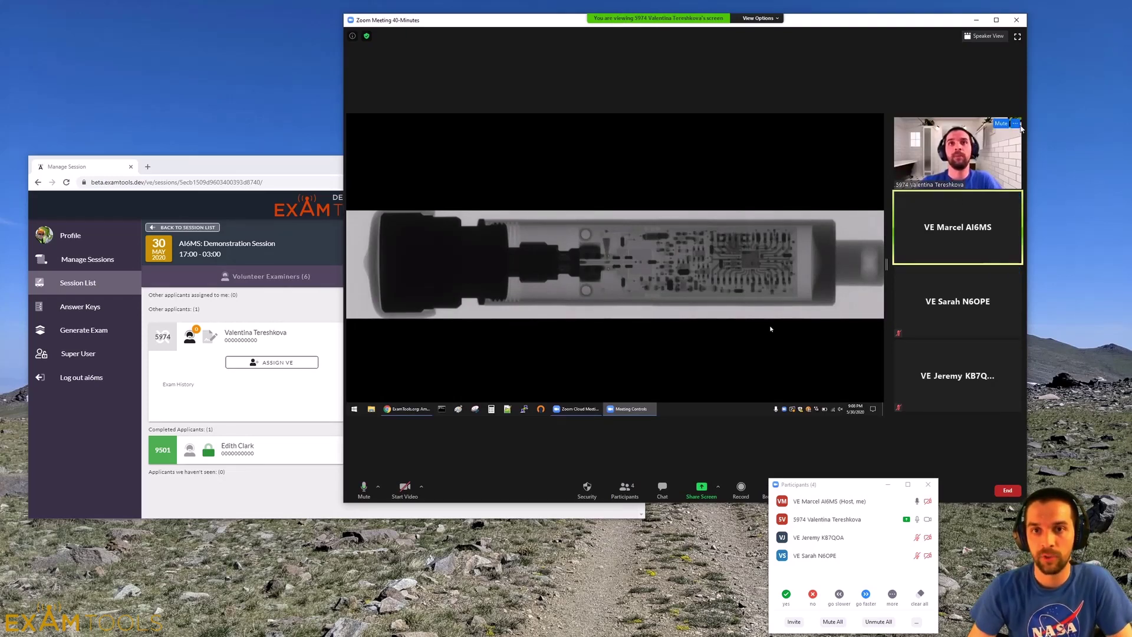
click(1015, 123)
click(1023, 190)
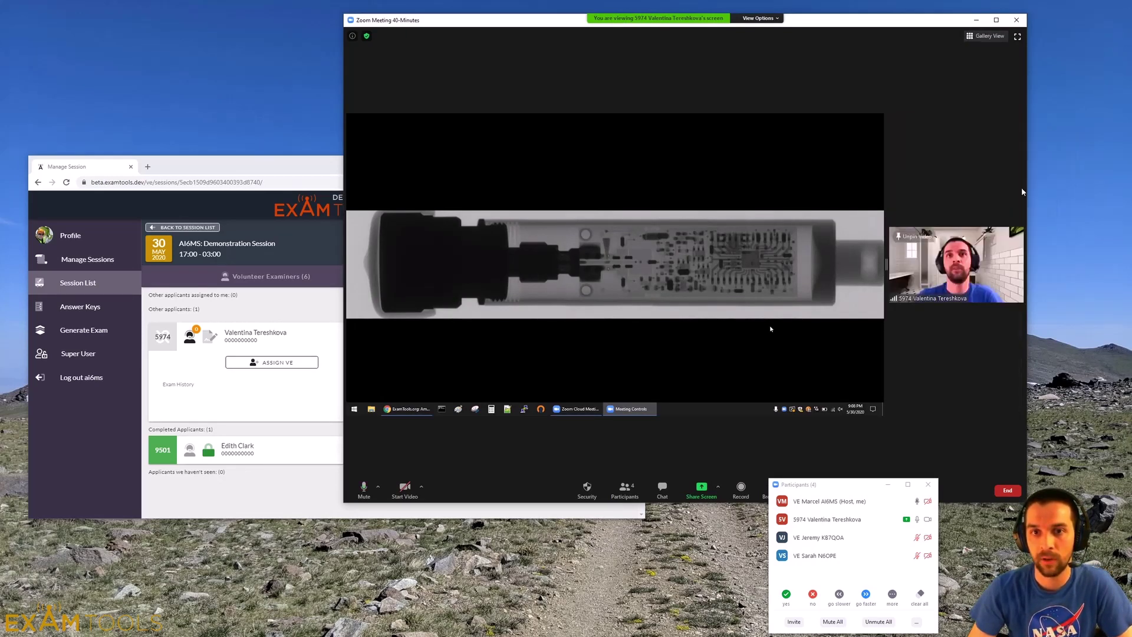
drag(886, 272, 694, 276)
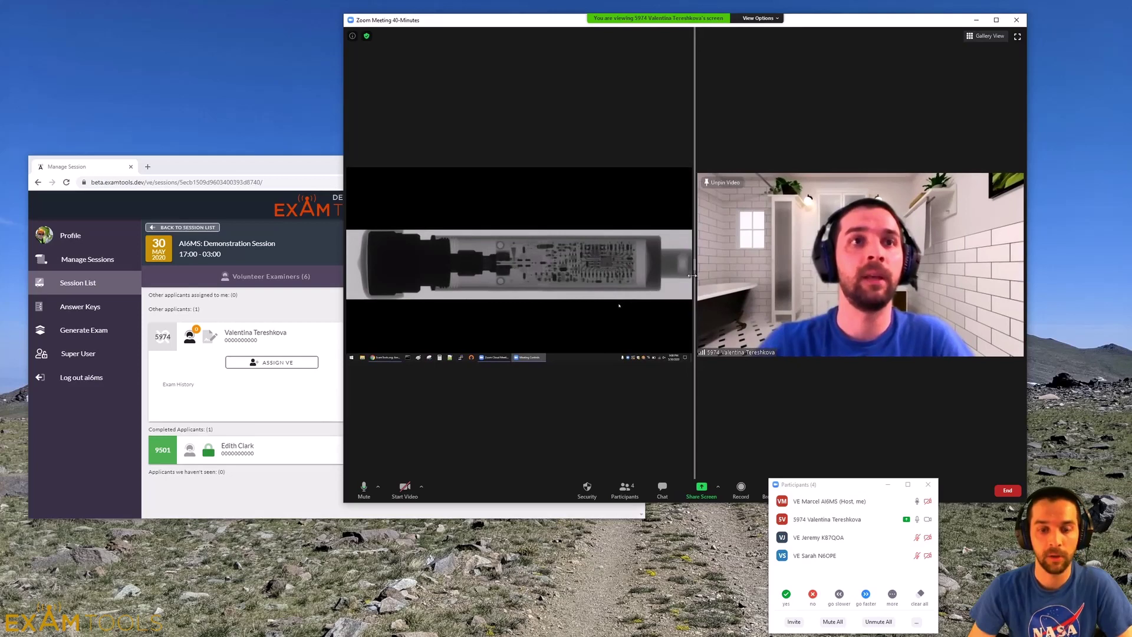
Step: Widen the meeting window across the screen and move the session page beneath it
drag(541, 23, 642, 13)
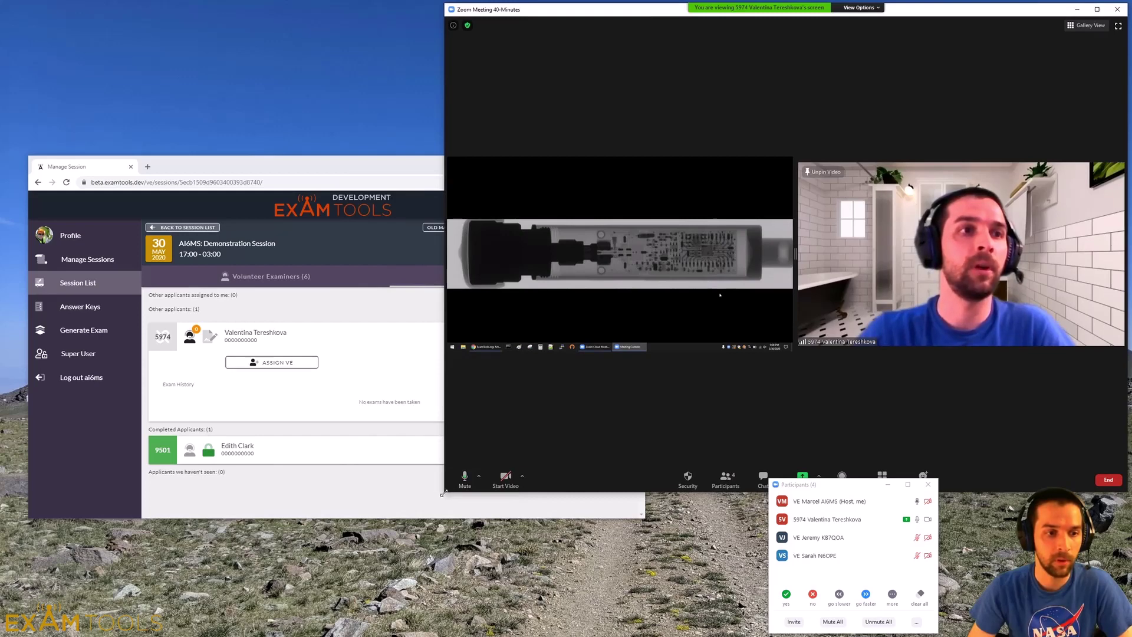
drag(443, 493, 2, 382)
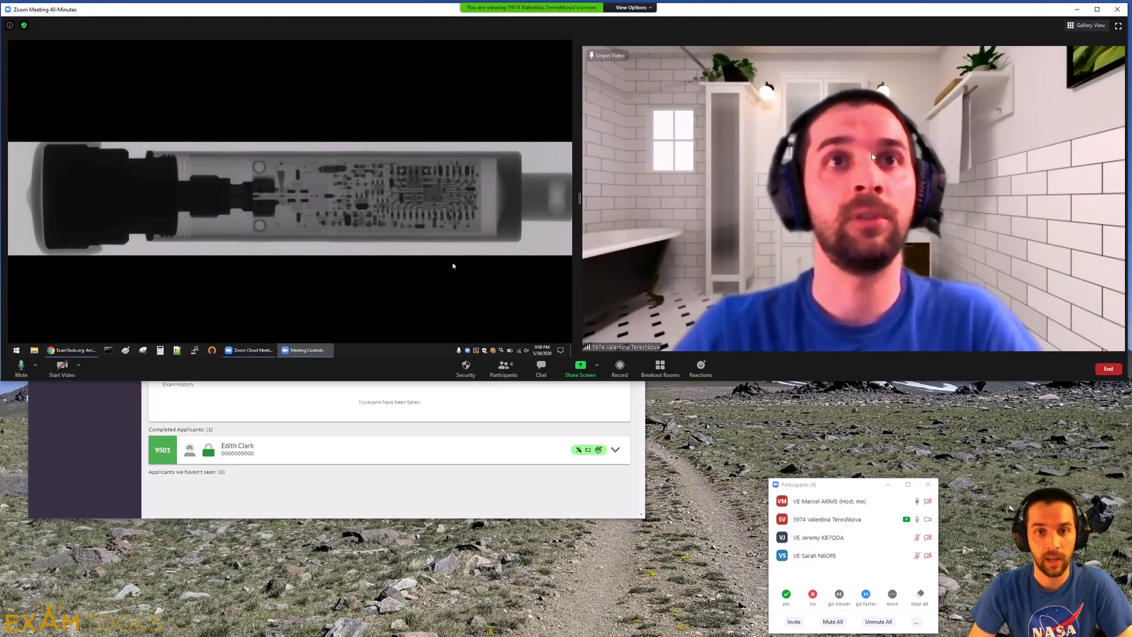
click(549, 478)
drag(520, 170, 481, 333)
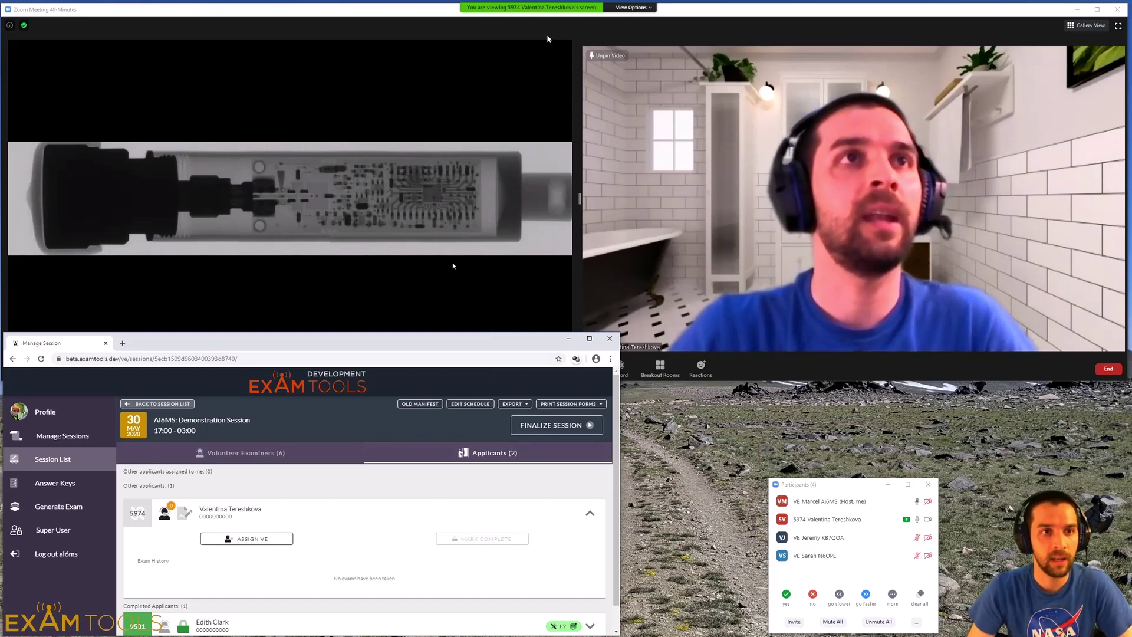
Step: Bring the meeting window forward and wait for applicant 5974's join request
click(431, 22)
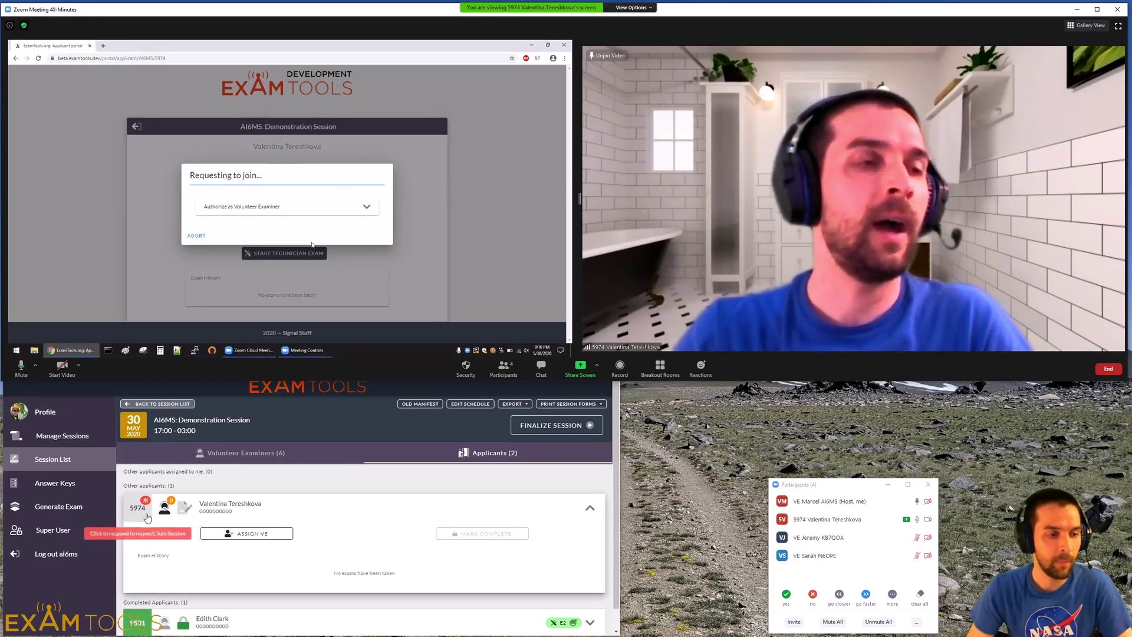
Step: Review applicant 5974's identity details and approve their request to join
click(146, 504)
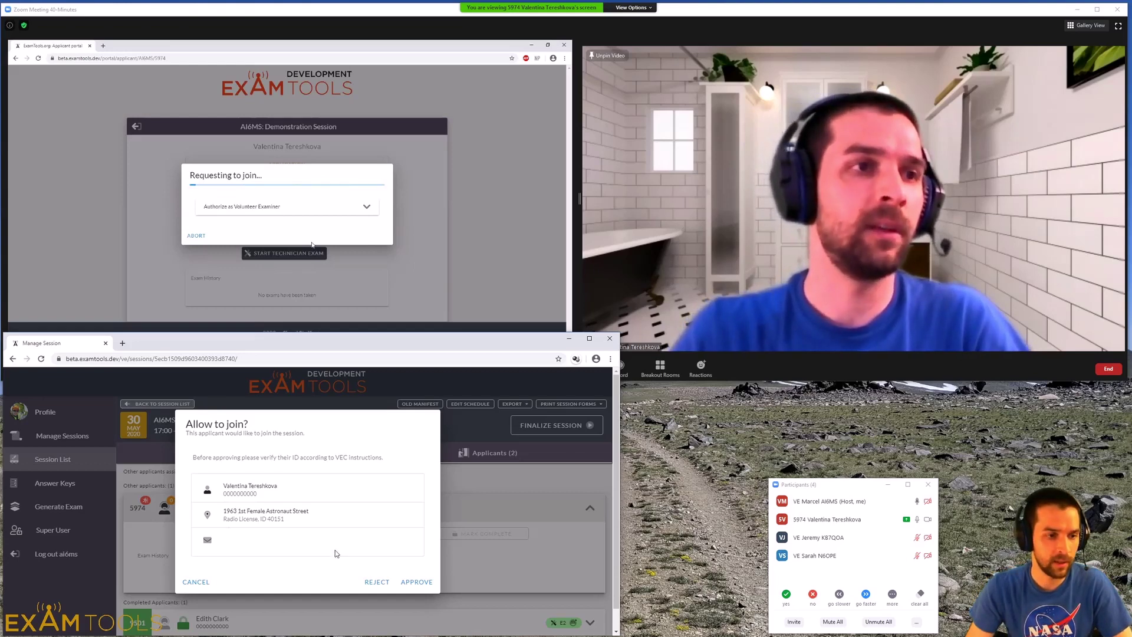
click(419, 582)
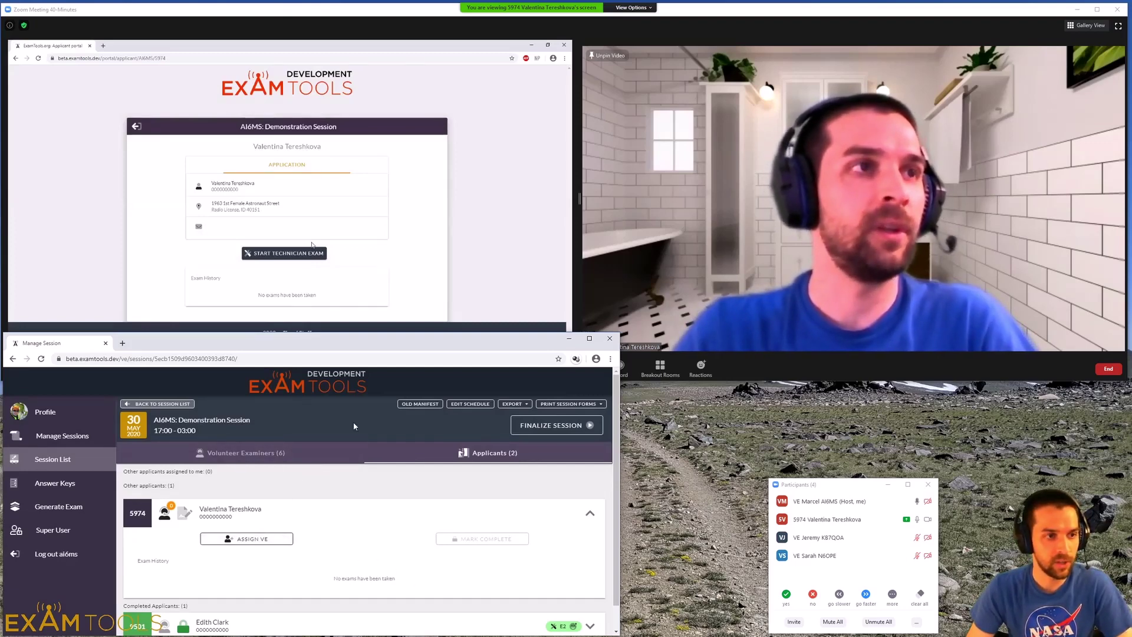
Step: Bring the Zoom meeting window in front of the Manage Session page
click(383, 27)
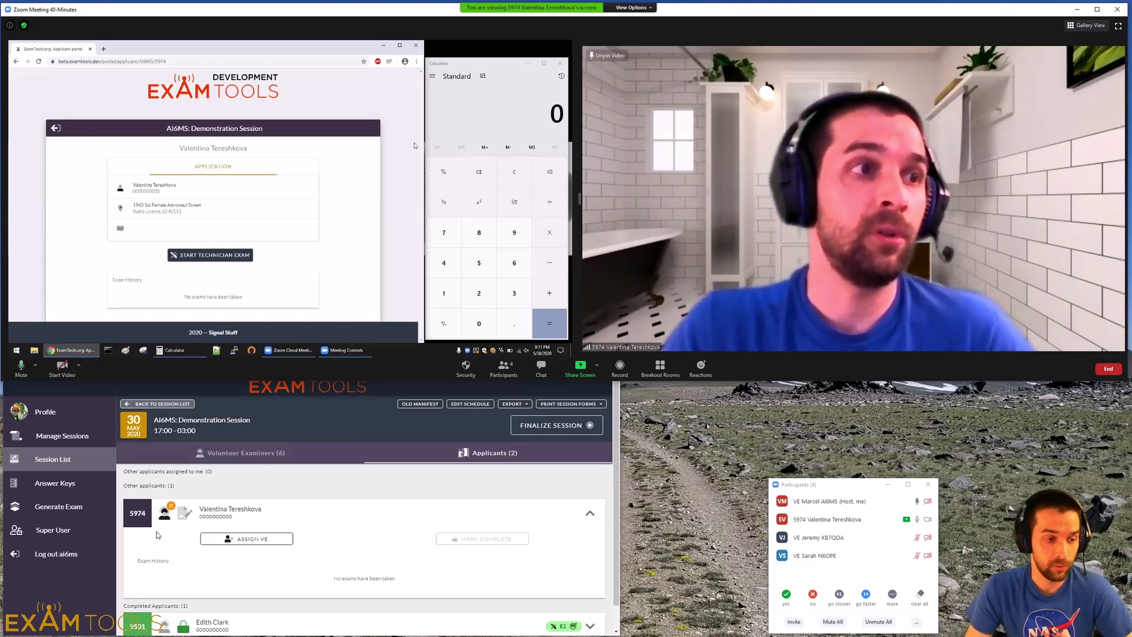
Step: Assign the host examiner to applicant 5974 through ASSIGN VE
mouse_move(165, 519)
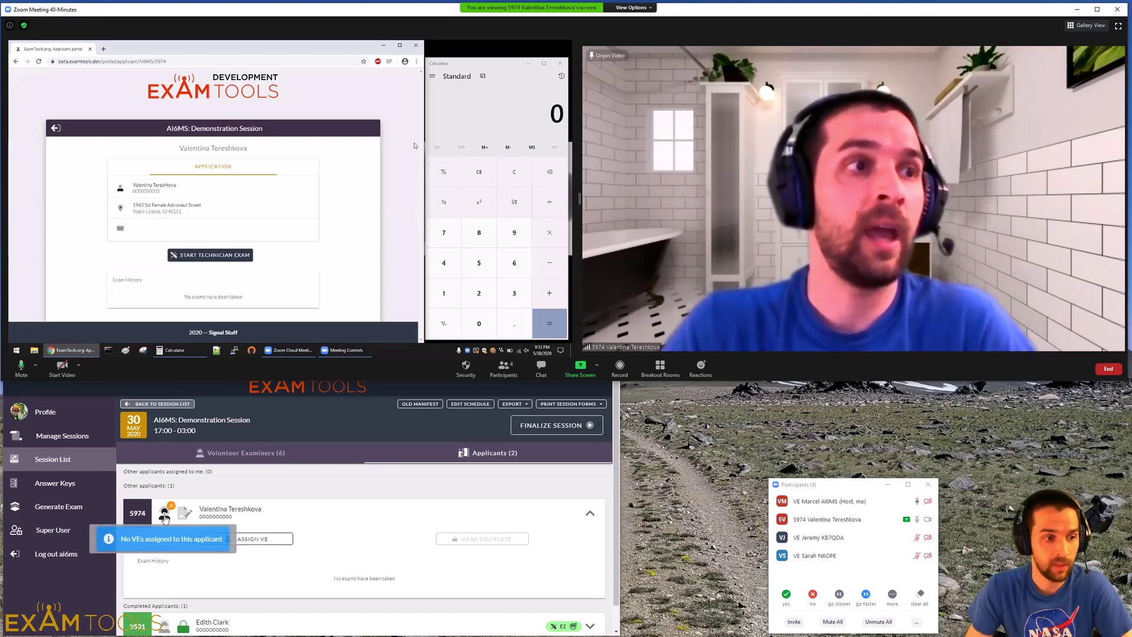
click(257, 539)
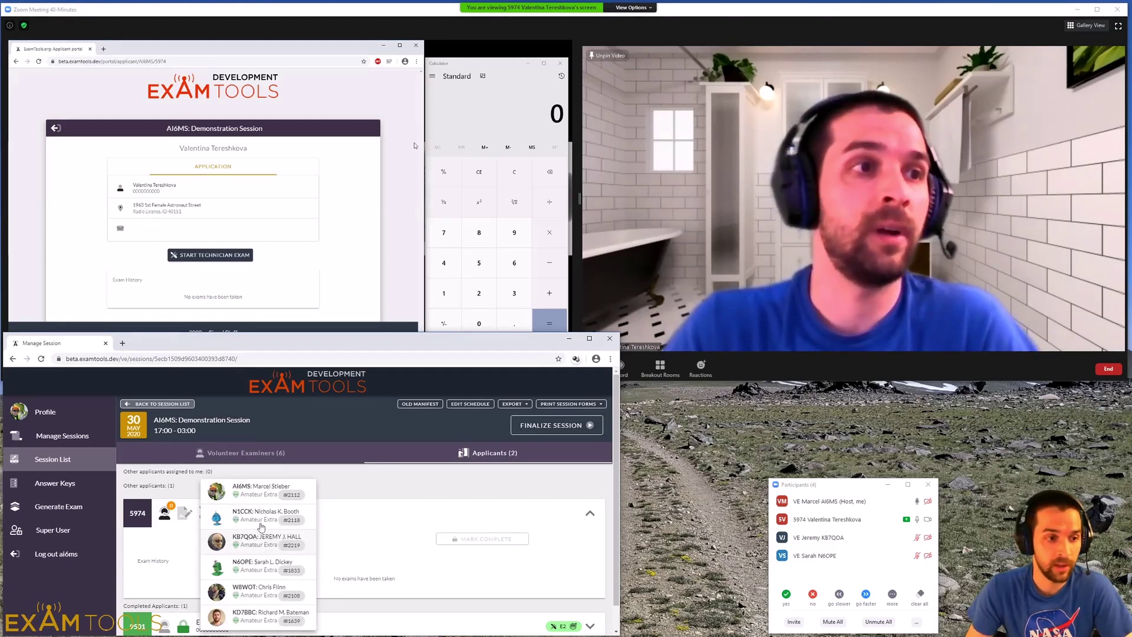
click(271, 495)
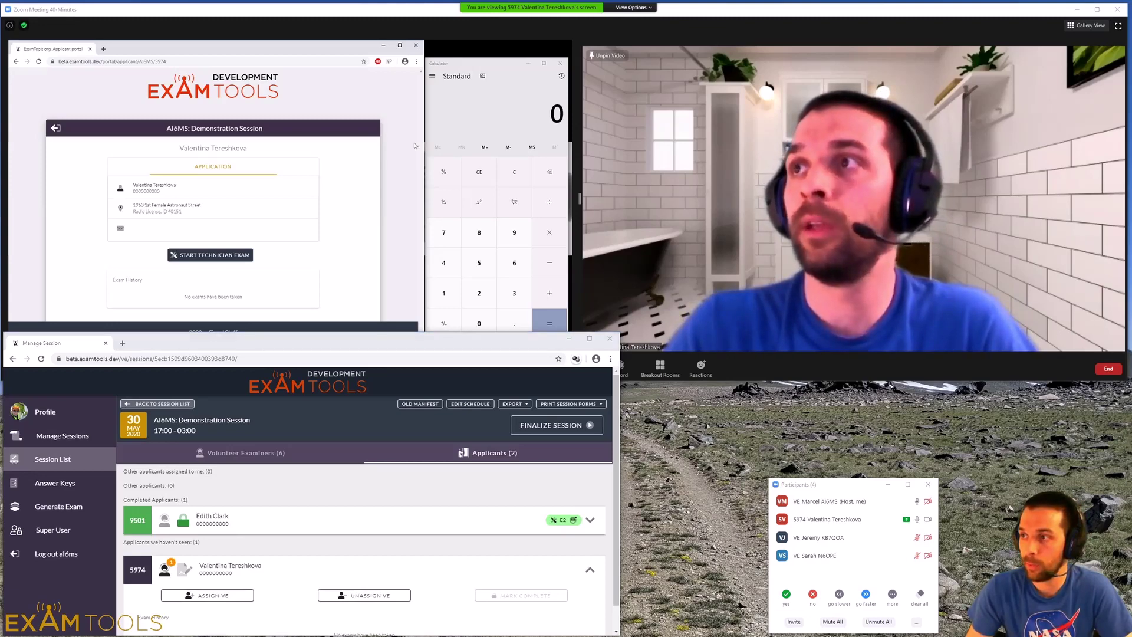
Step: In the second examiner's window, review the session's examiners, keeping the fourth as Team Lead
drag(414, 145, 462, 93)
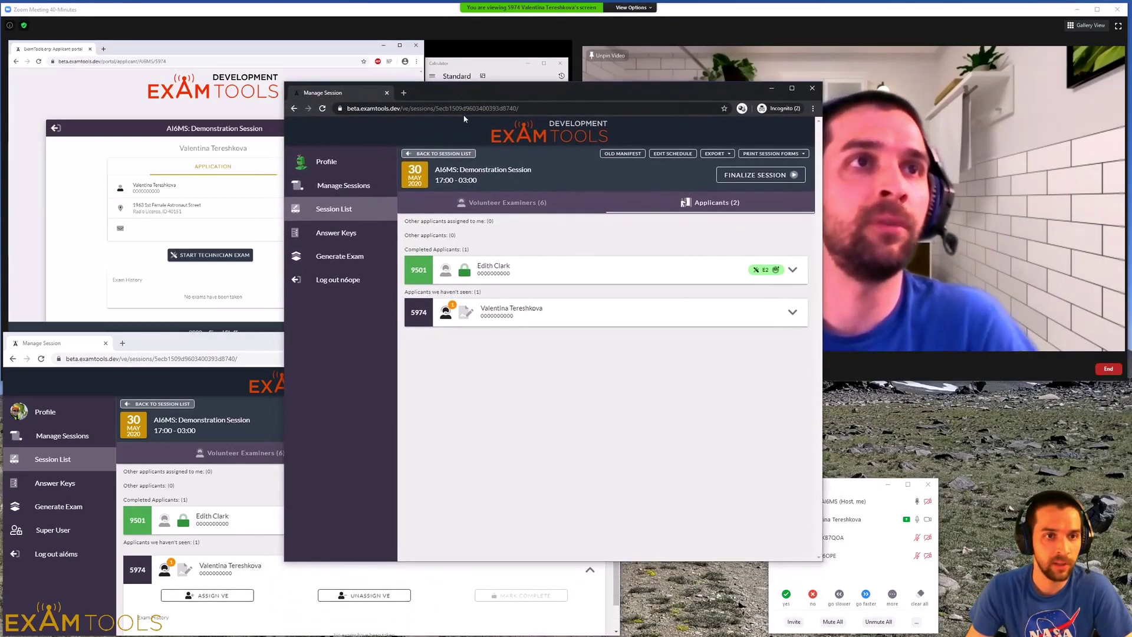
click(498, 319)
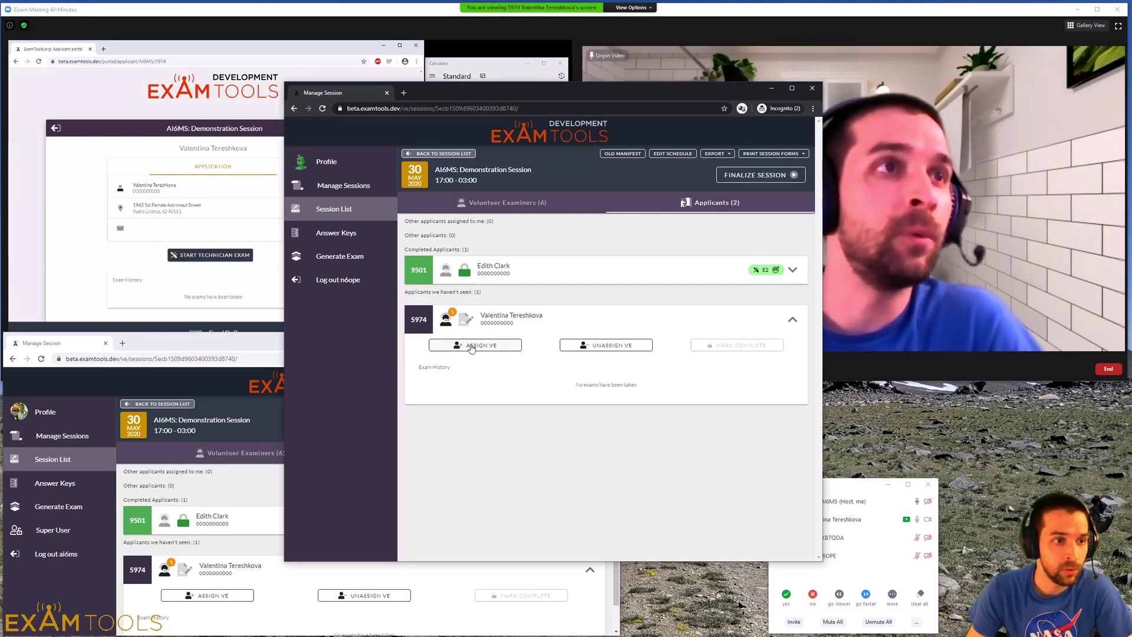
click(497, 207)
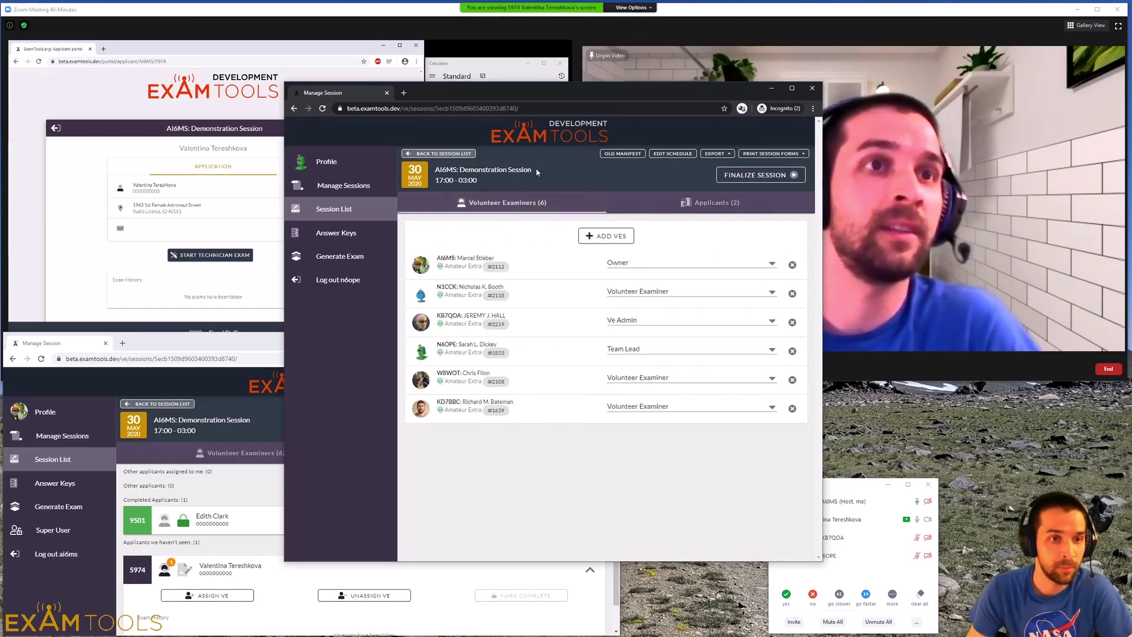
click(648, 352)
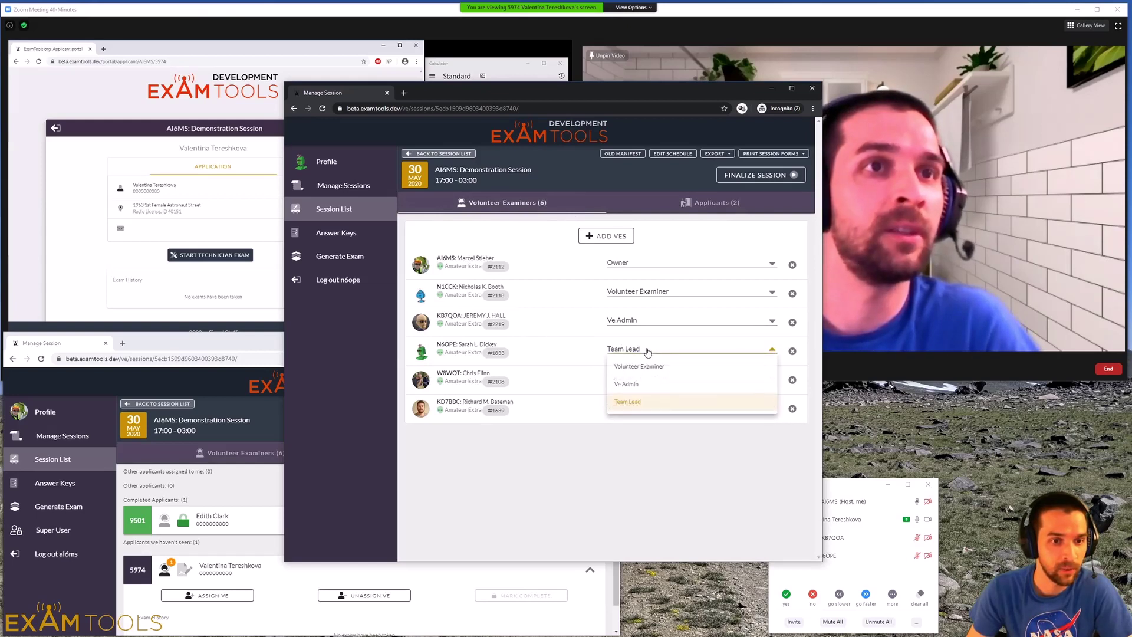
click(644, 375)
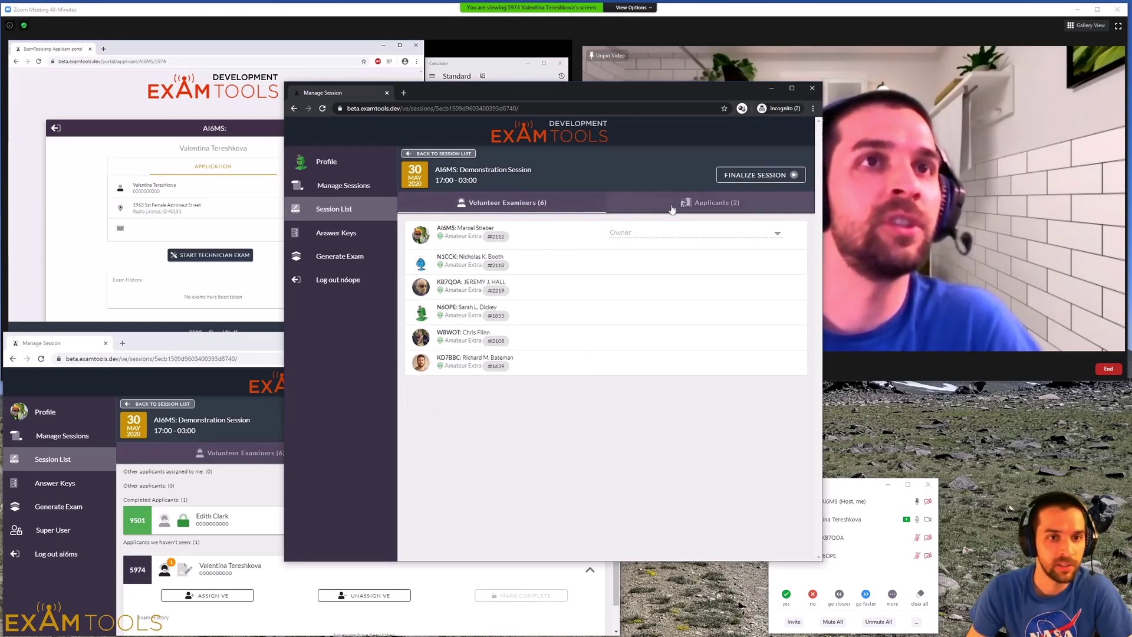
Step: Assign applicant 5974 to the second examiner, then close that window
click(708, 202)
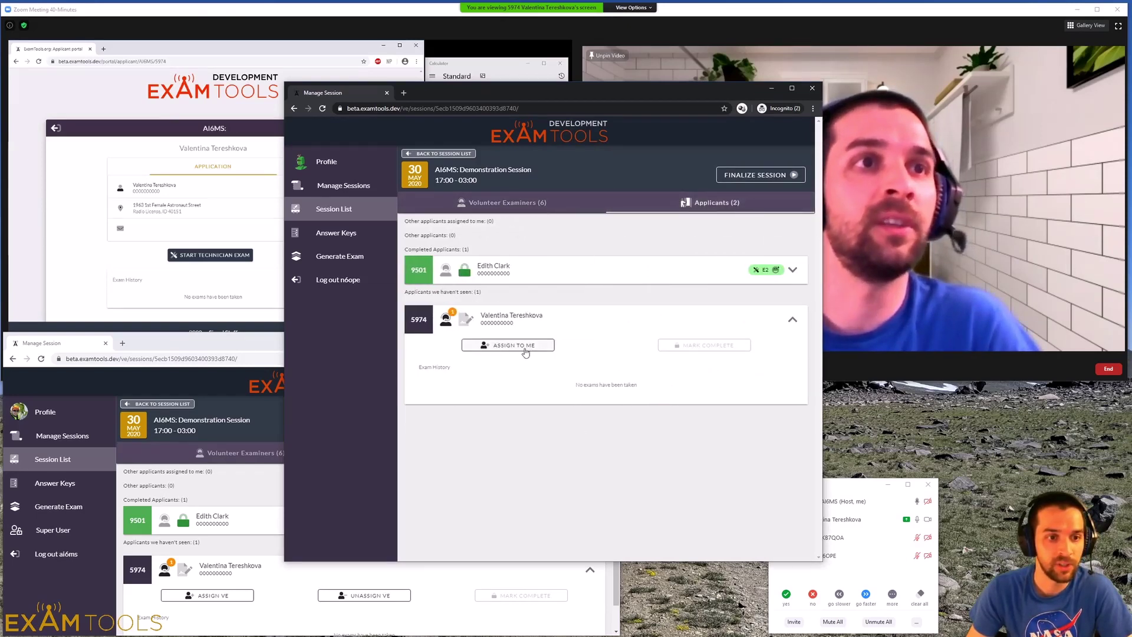
click(507, 320)
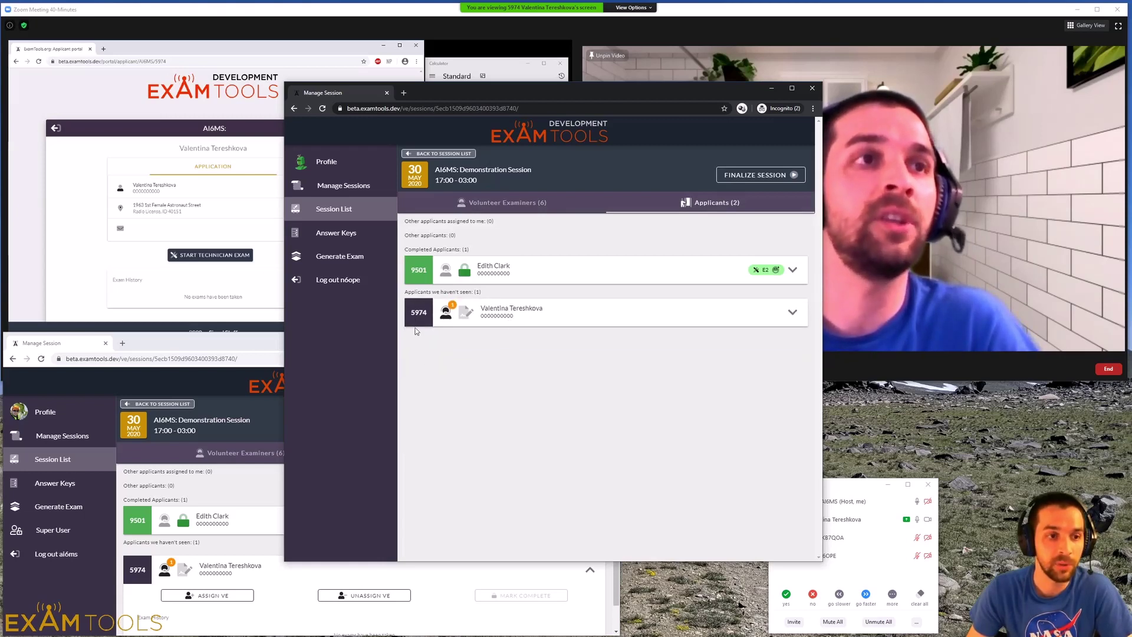
click(446, 318)
click(507, 346)
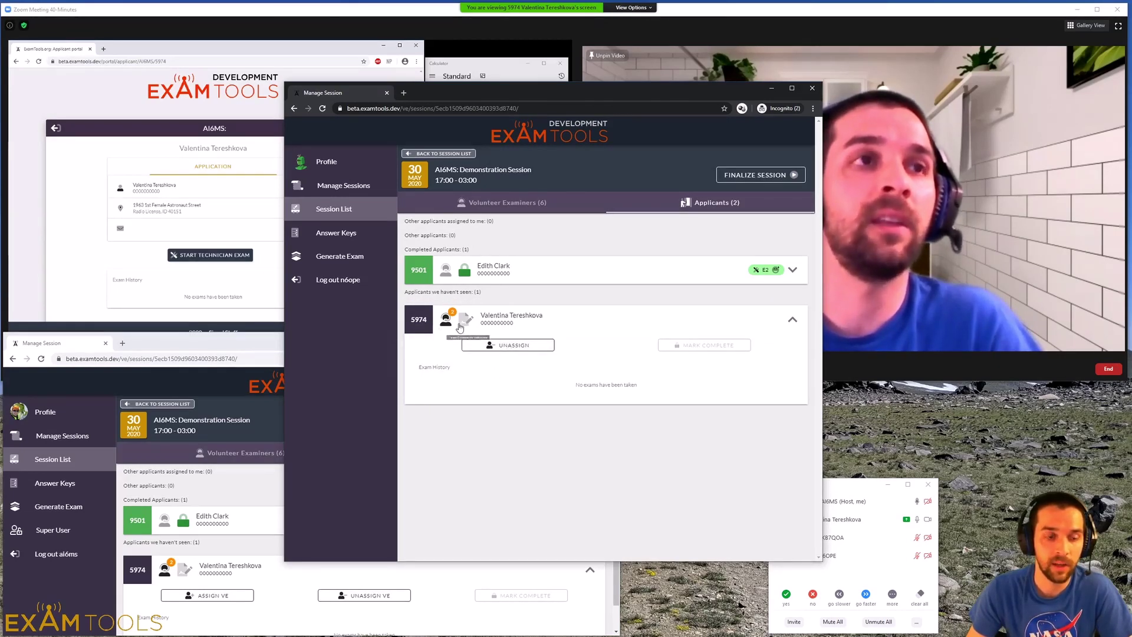
key(ctrl+w)
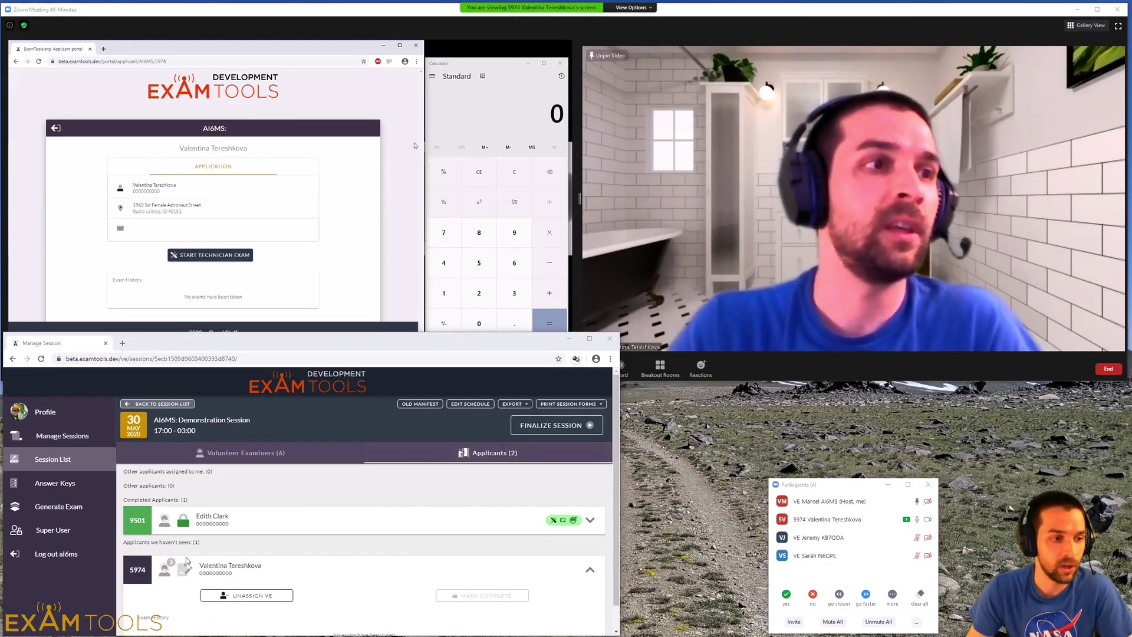
Step: View applicant 5974's three assigned VEs while waiting for the Start Exam request
mouse_move(169, 569)
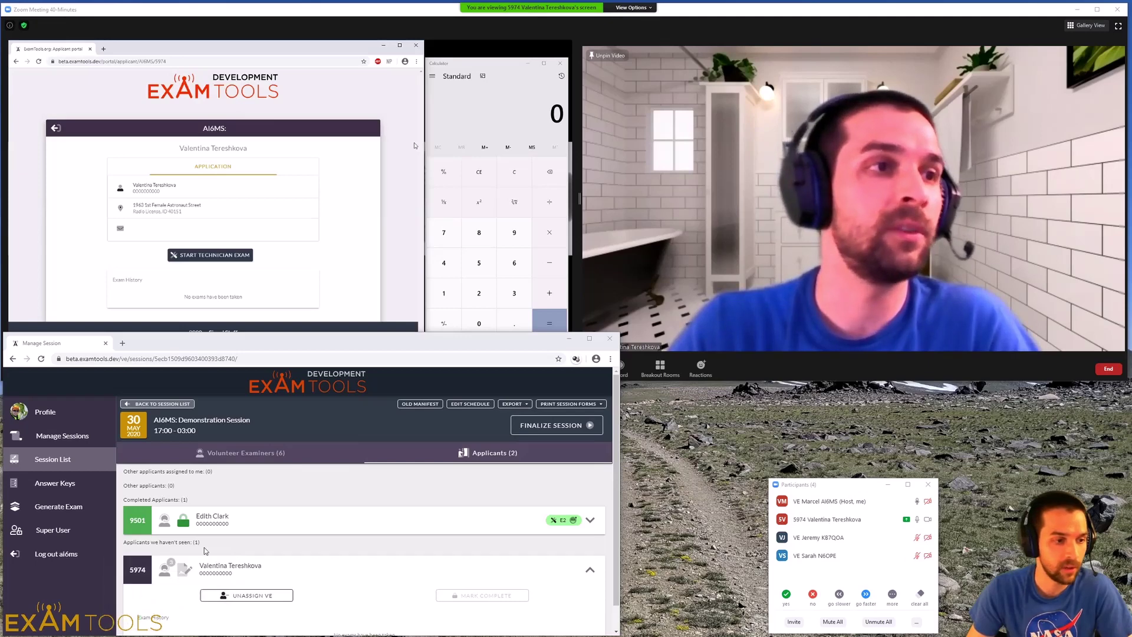
scroll(206, 550, down, 1)
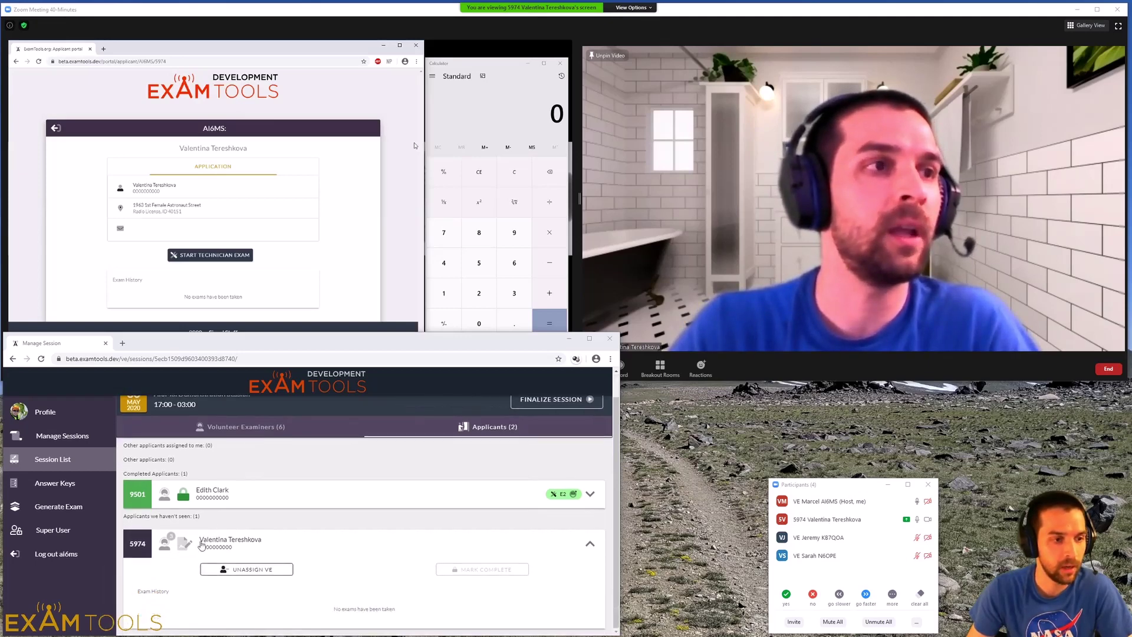
mouse_move(168, 548)
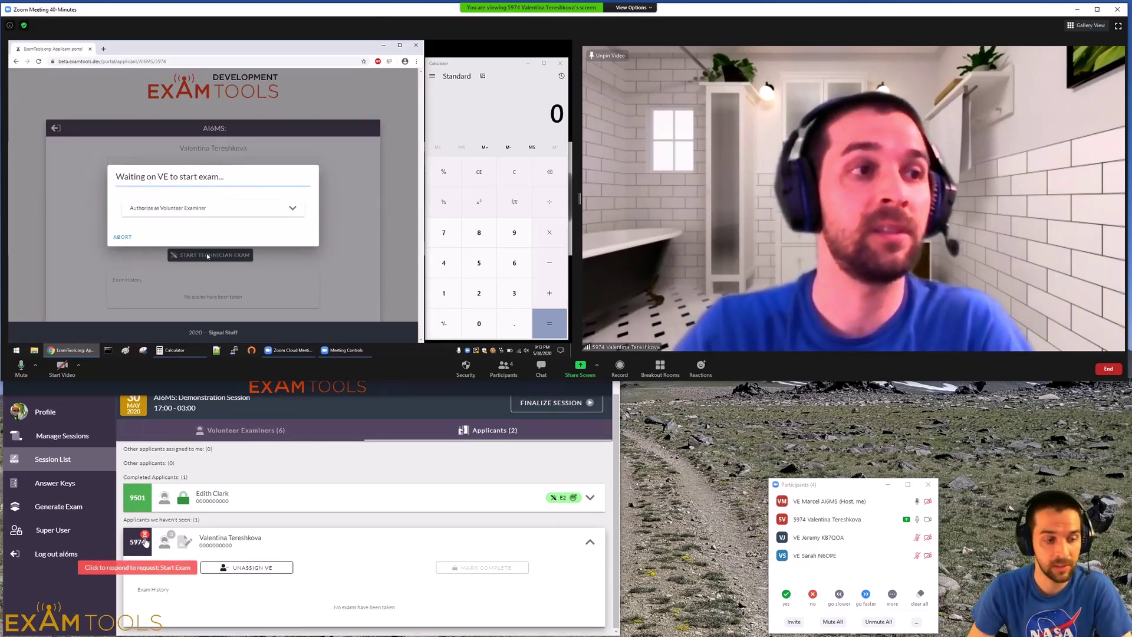
Step: Mute the Zoom microphone and approve applicant 5974's Element 2 exam start
click(145, 541)
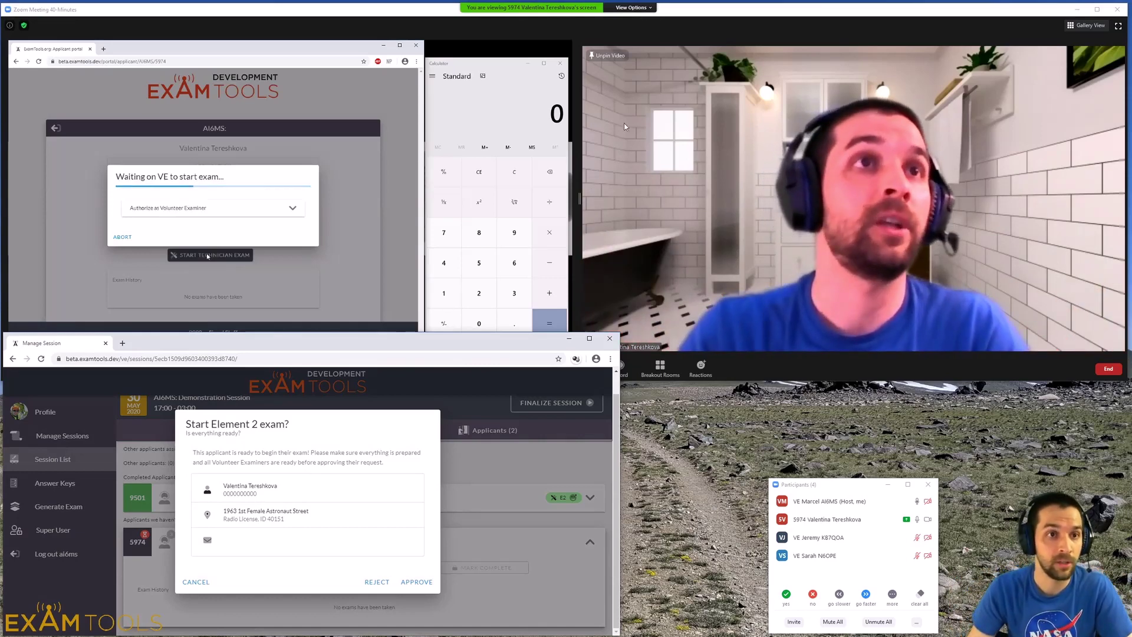
click(461, 285)
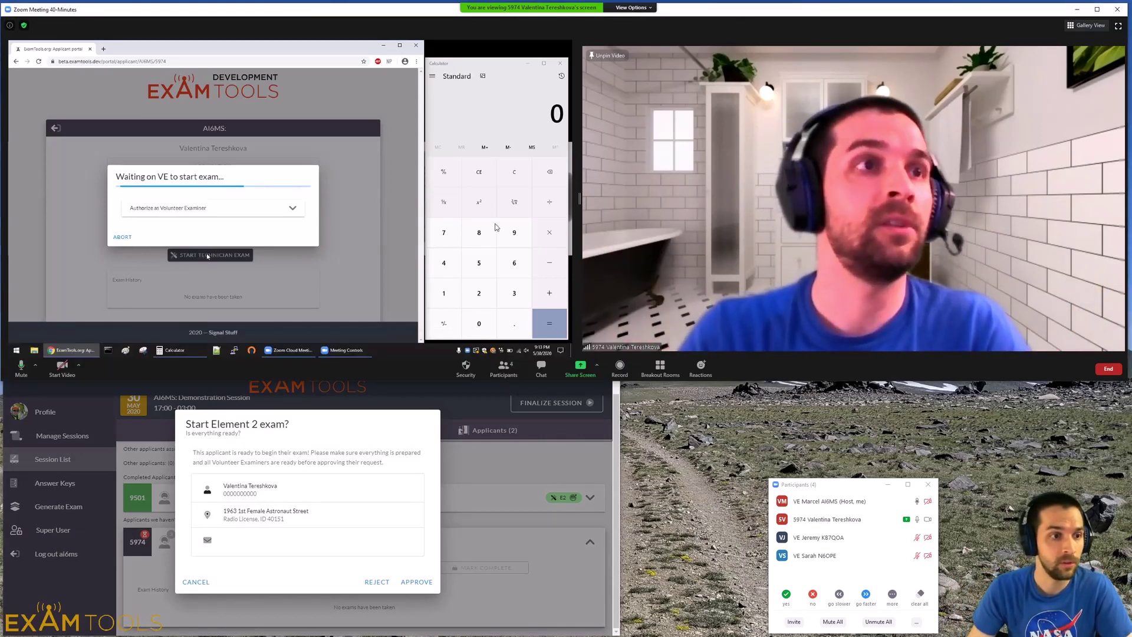
click(22, 371)
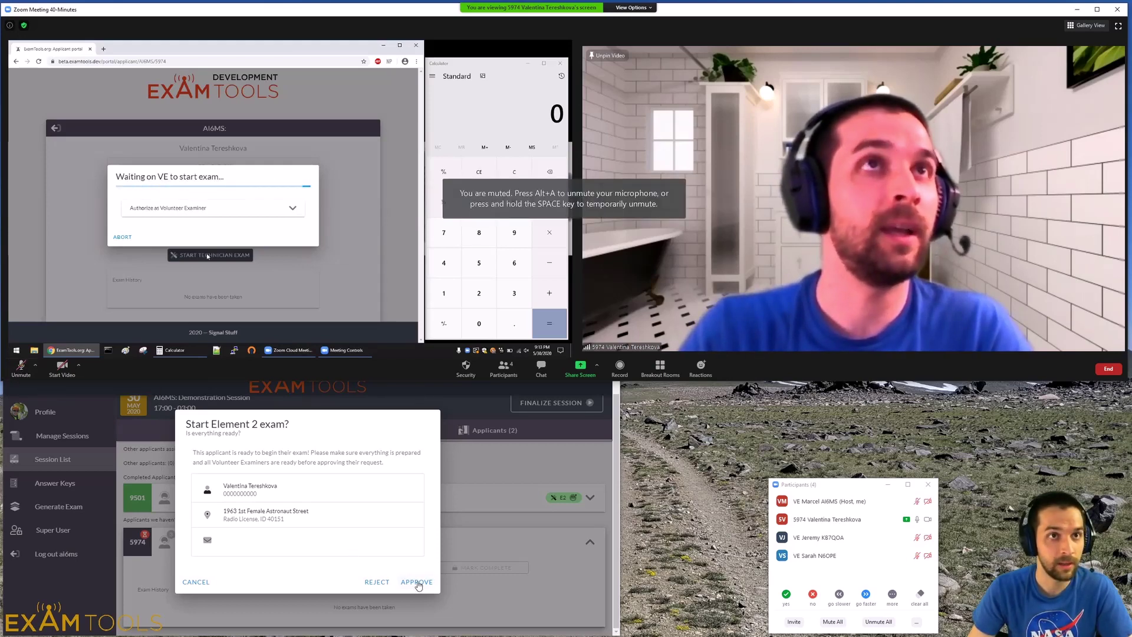
click(417, 583)
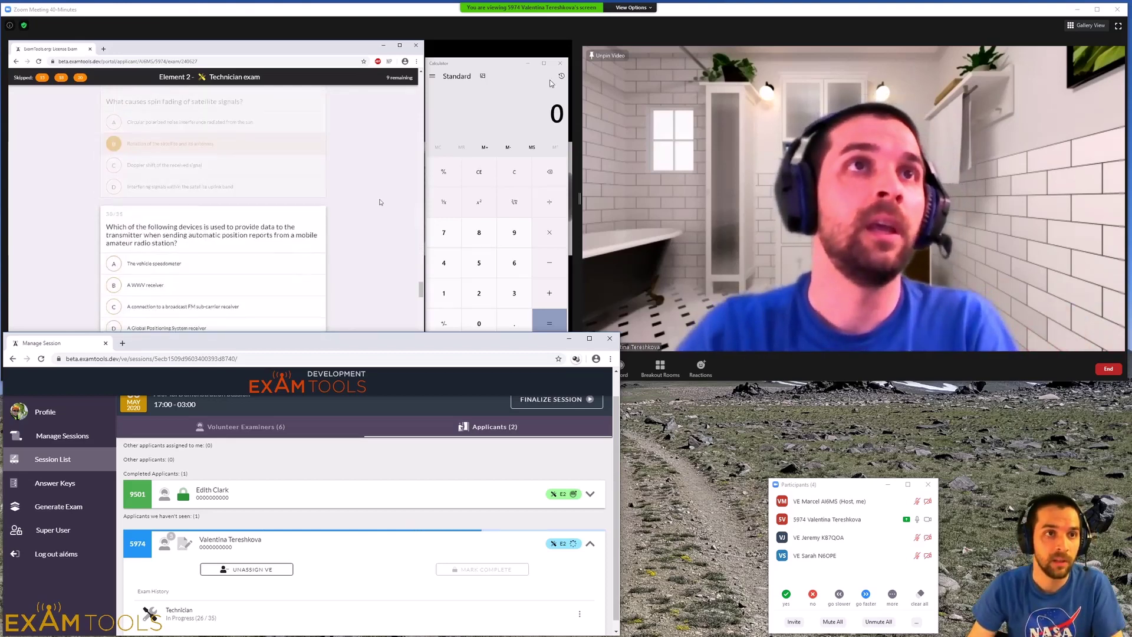
Step: Resize Zoom's shared-screen and camera panes, then shorten the window to reveal the exam page
click(445, 27)
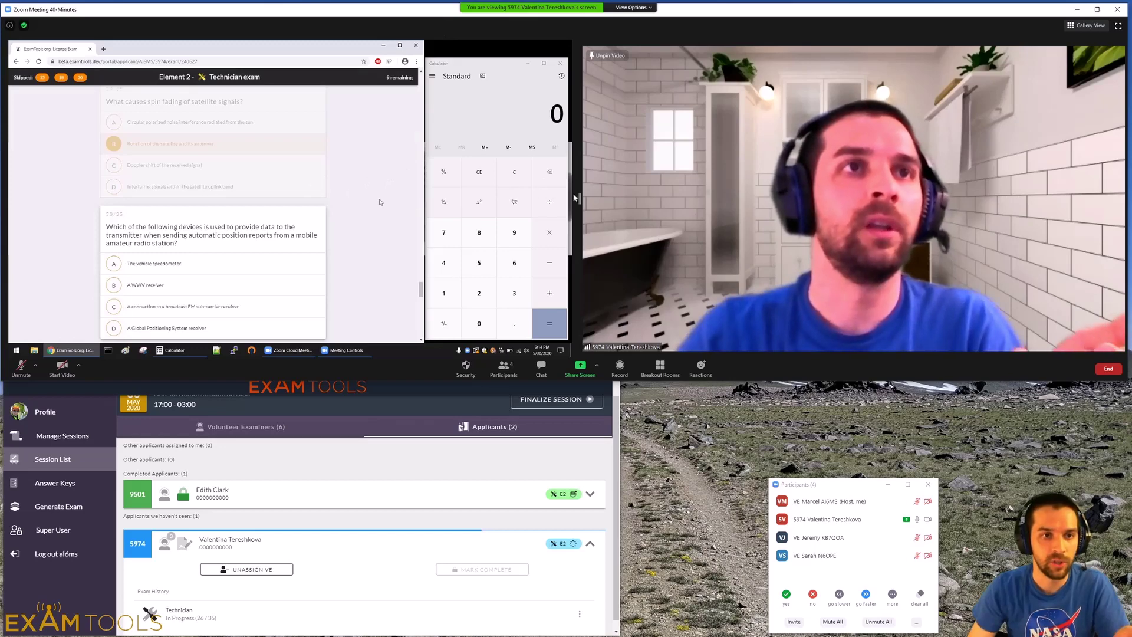
drag(580, 199, 478, 199)
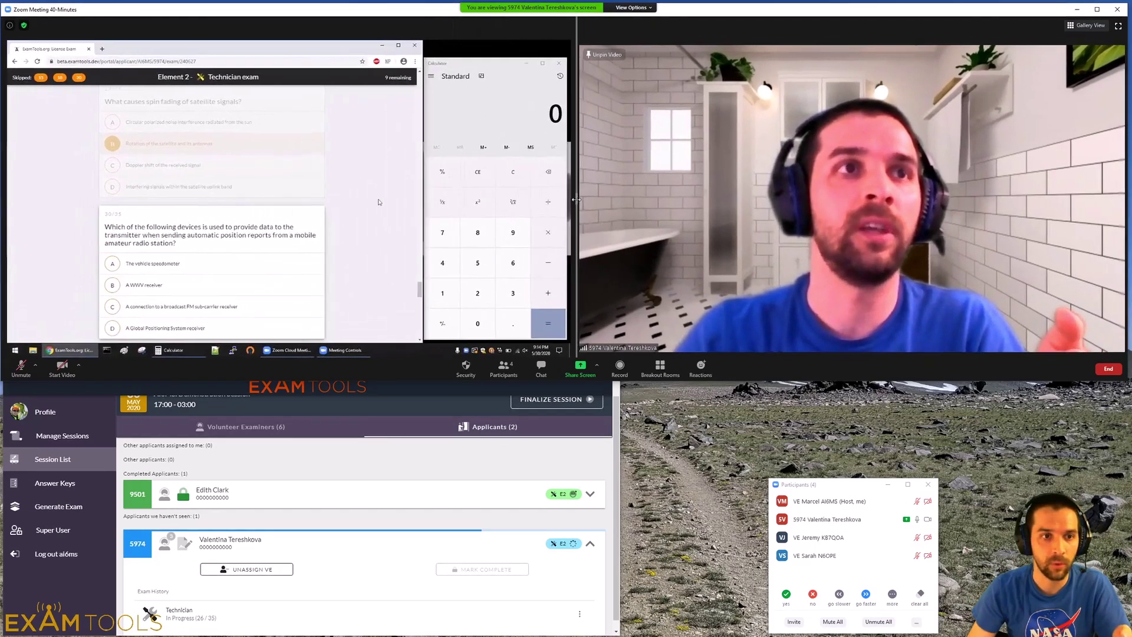
mouse_move(571, 200)
mouse_down()
mouse_move(687, 200)
mouse_move(593, 202)
mouse_up()
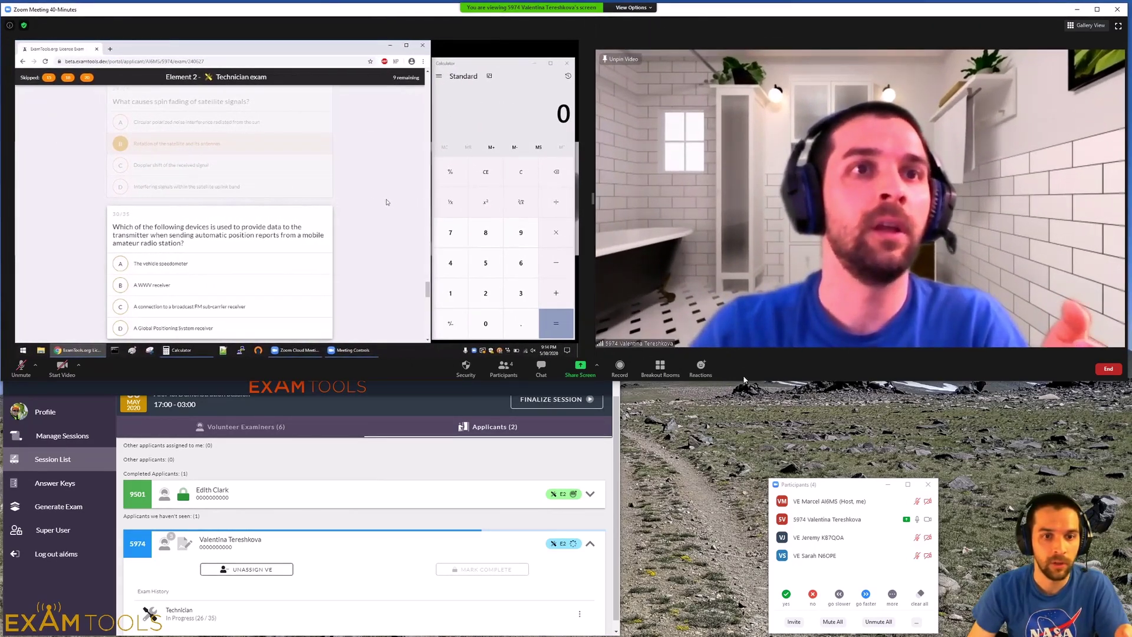
drag(744, 382, 744, 501)
drag(592, 263, 563, 277)
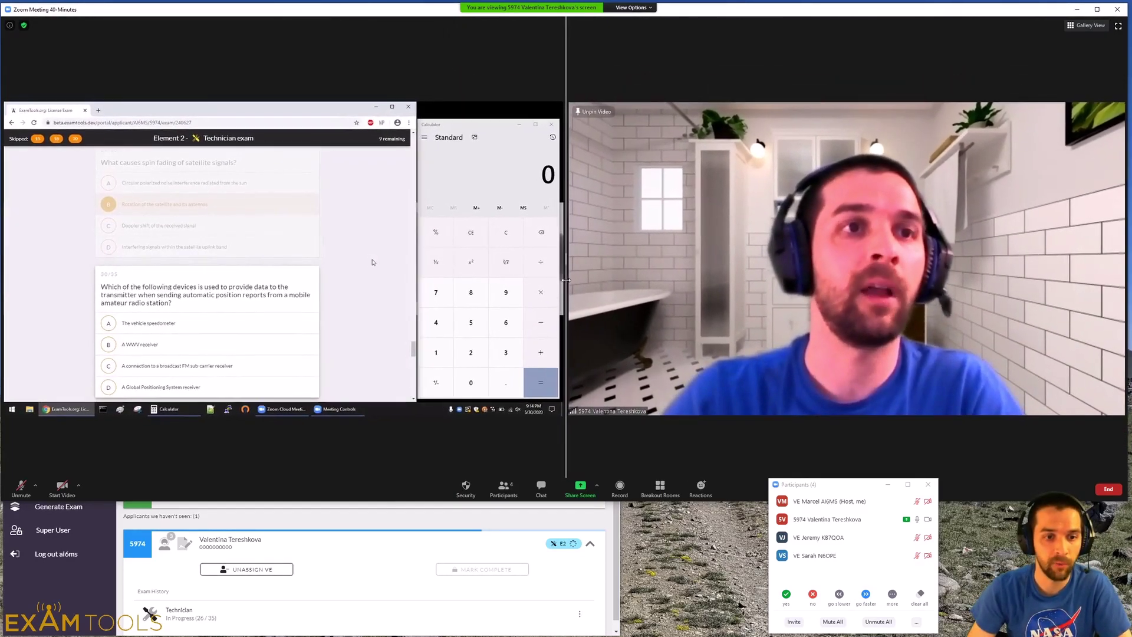
drag(427, 500, 446, 377)
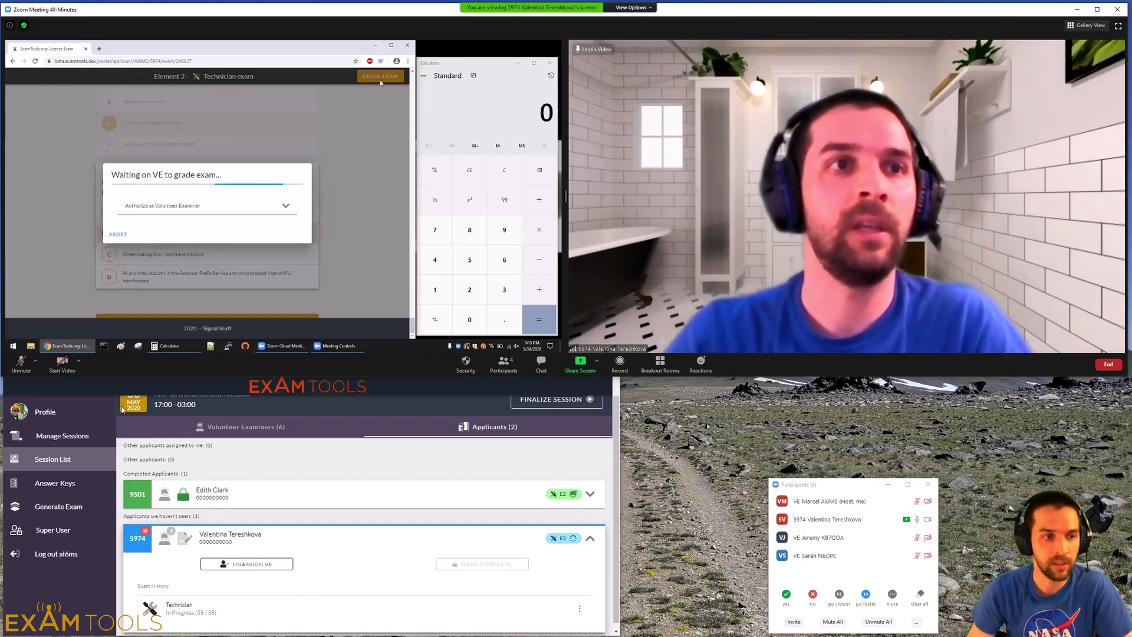
Step: Bring the ExamTools Chrome window with the Manage Session tab in front of Zoom
click(420, 466)
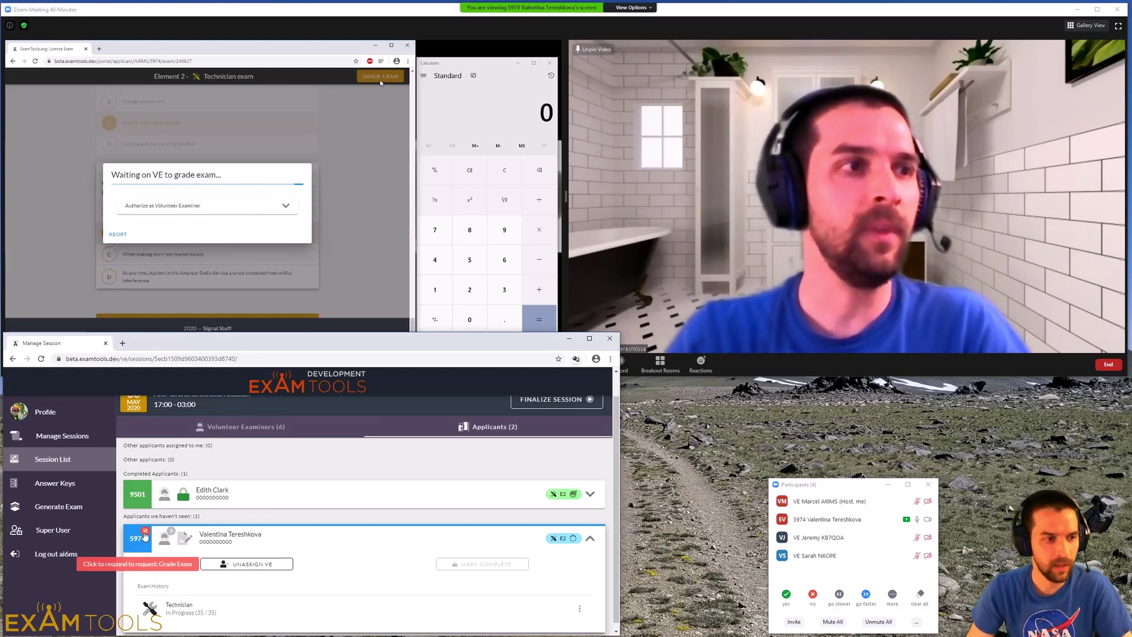
Step: Approve grading applicant 5974's Technician exam, recording a pass of 32 out of 35
click(145, 535)
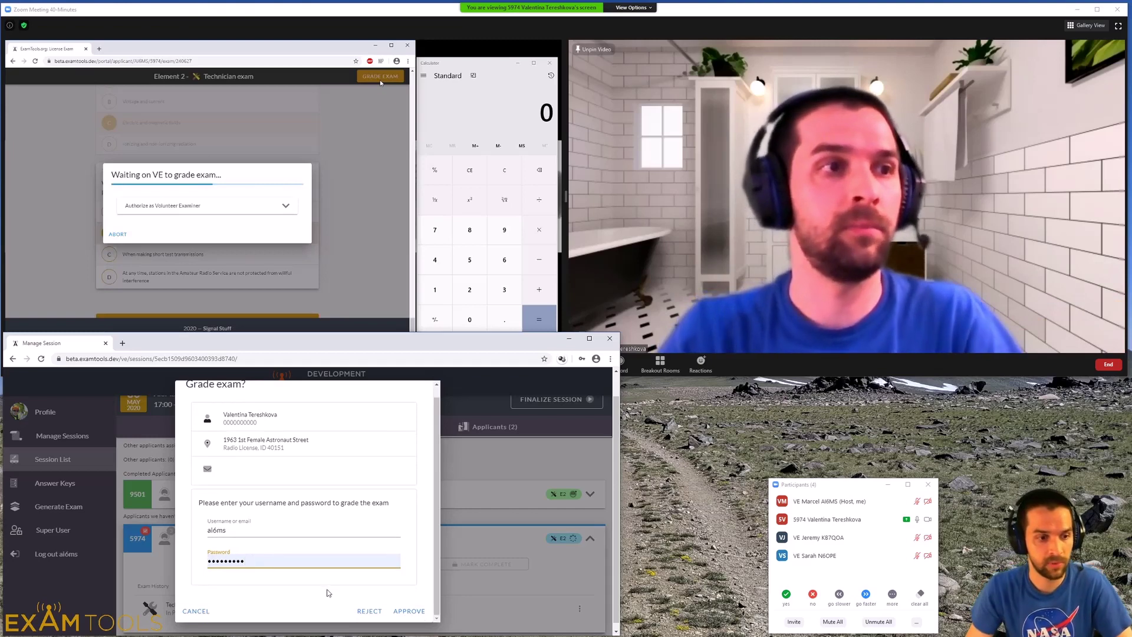
click(406, 618)
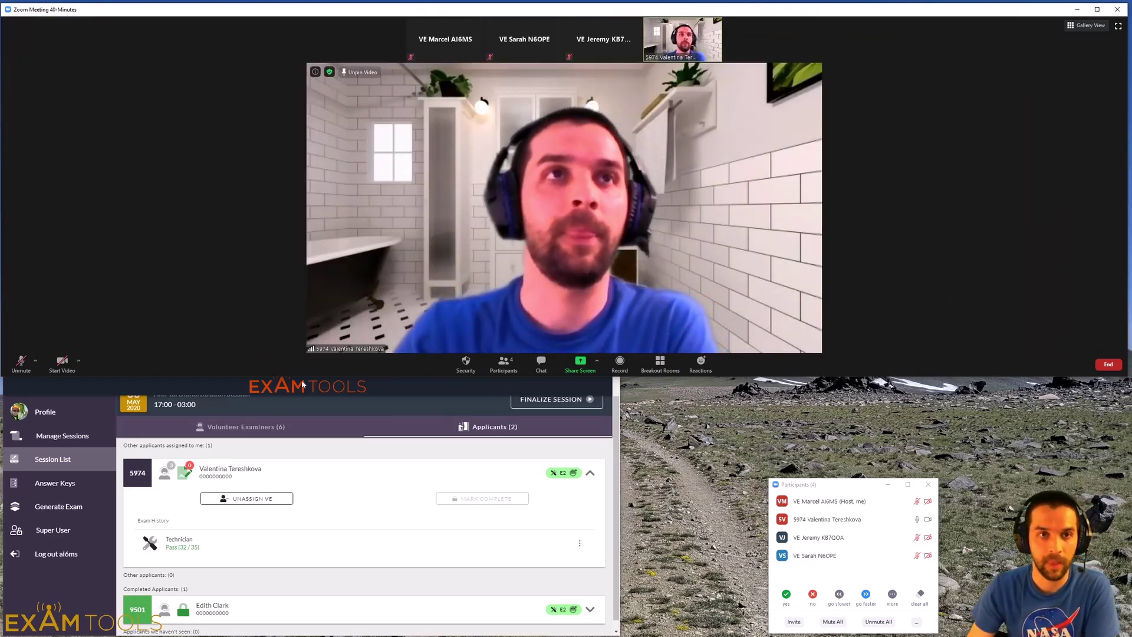
Step: Narrow the Zoom meeting window from its left edge so the browser shows
drag(1, 375, 726, 359)
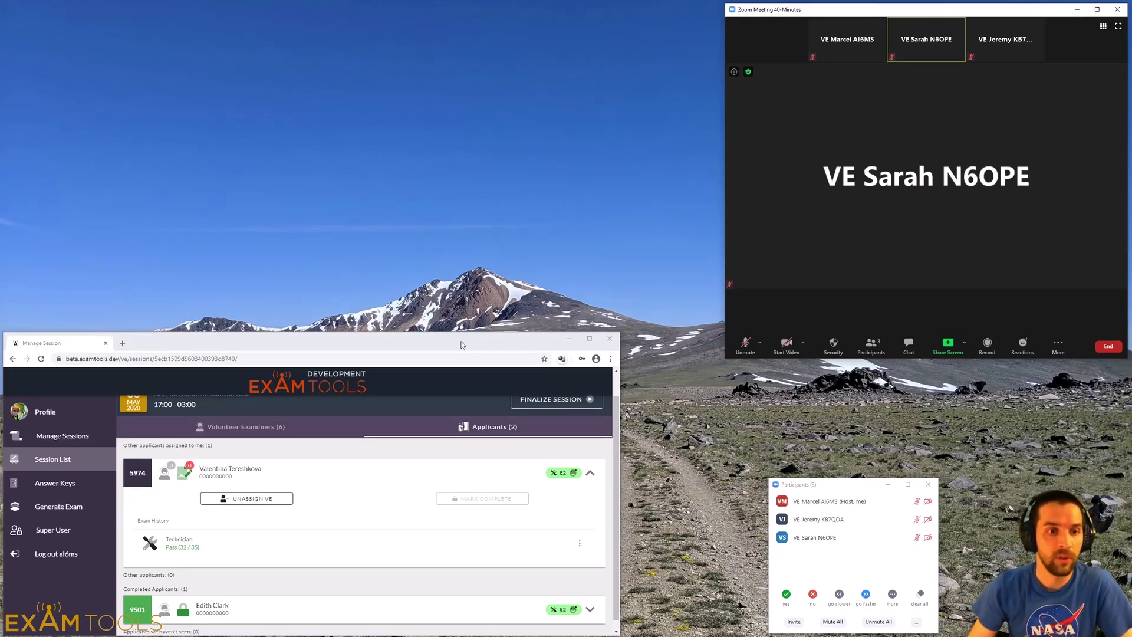
Step: Move and enlarge the Chrome session window, switch Zoom to Gallery View, and refocus Chrome
drag(461, 345, 609, 343)
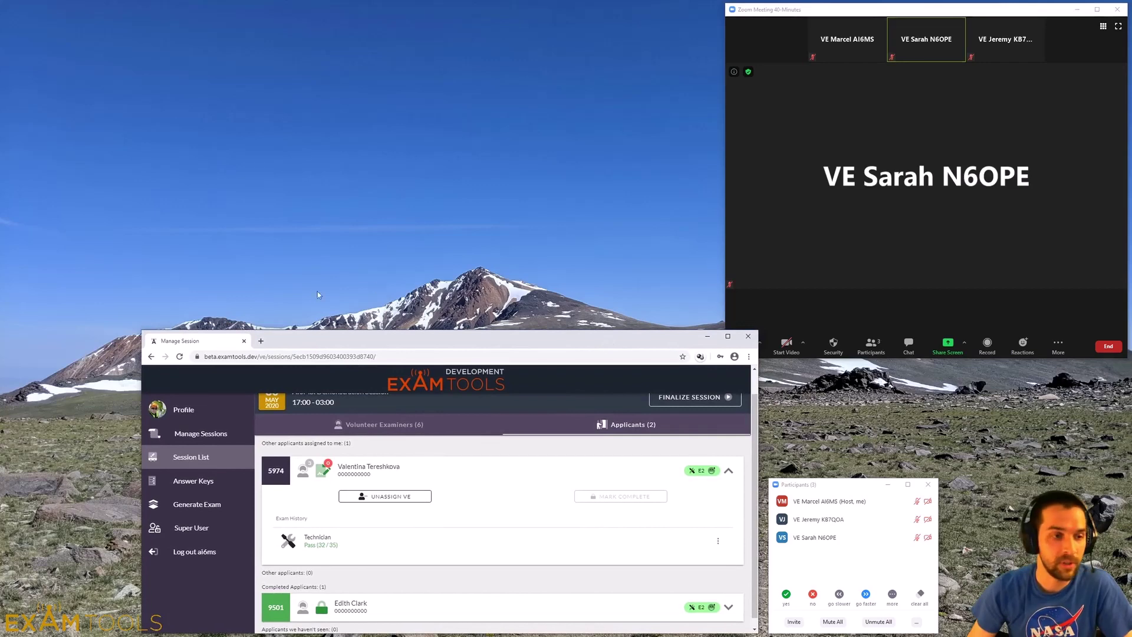
drag(140, 330, 43, 6)
click(1104, 27)
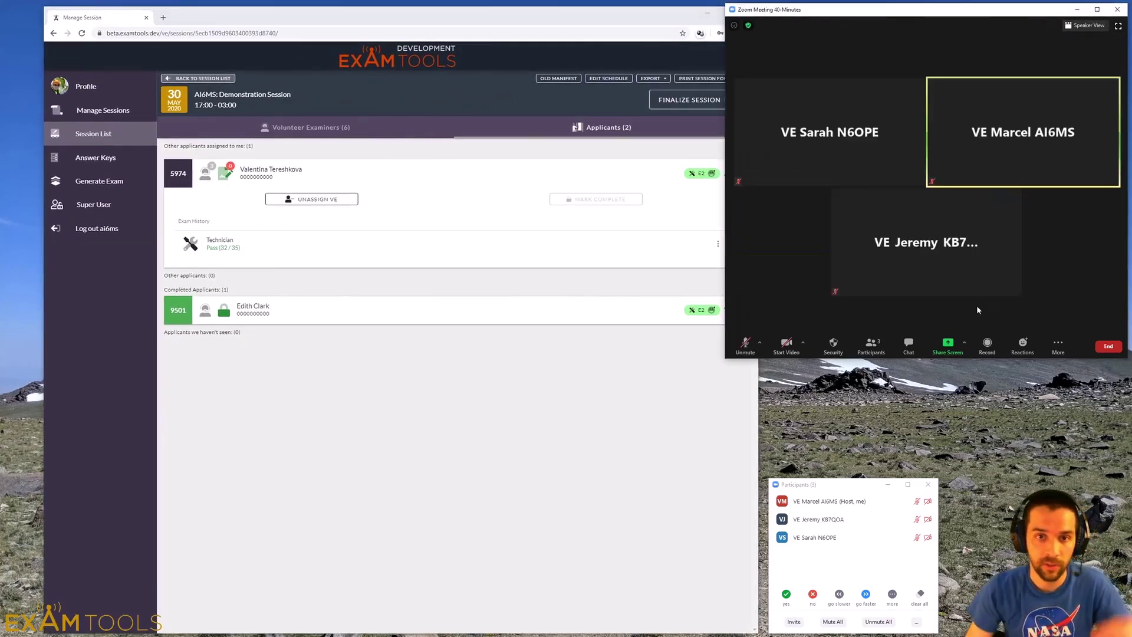
click(458, 430)
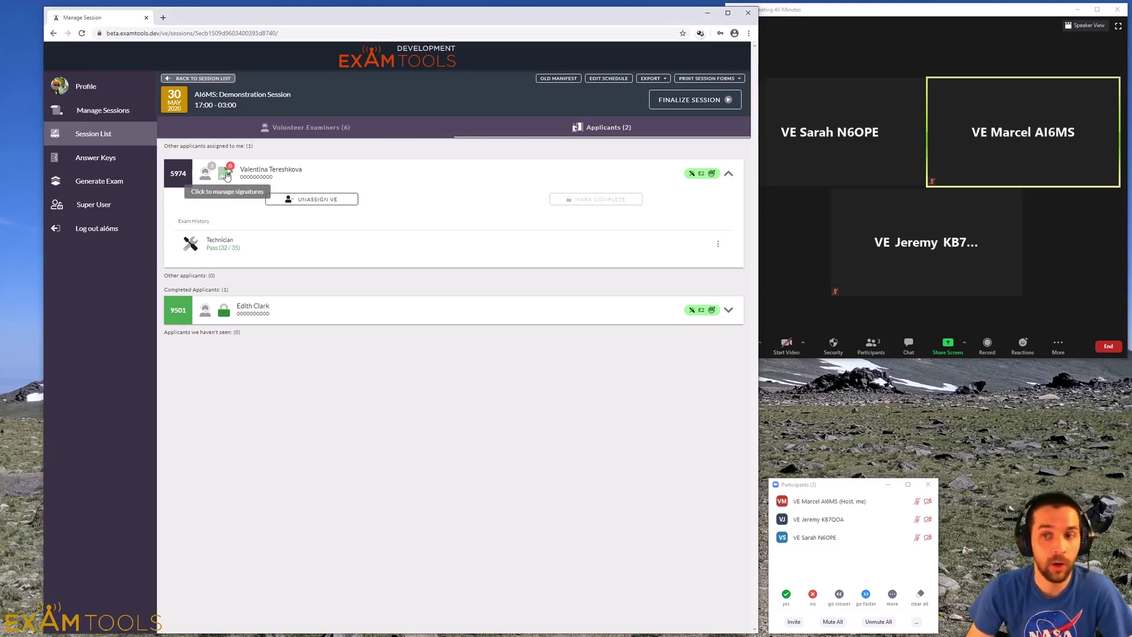
Step: Start signing as the first VE and review applicant 5974's CSCE and 605 form preview
click(227, 175)
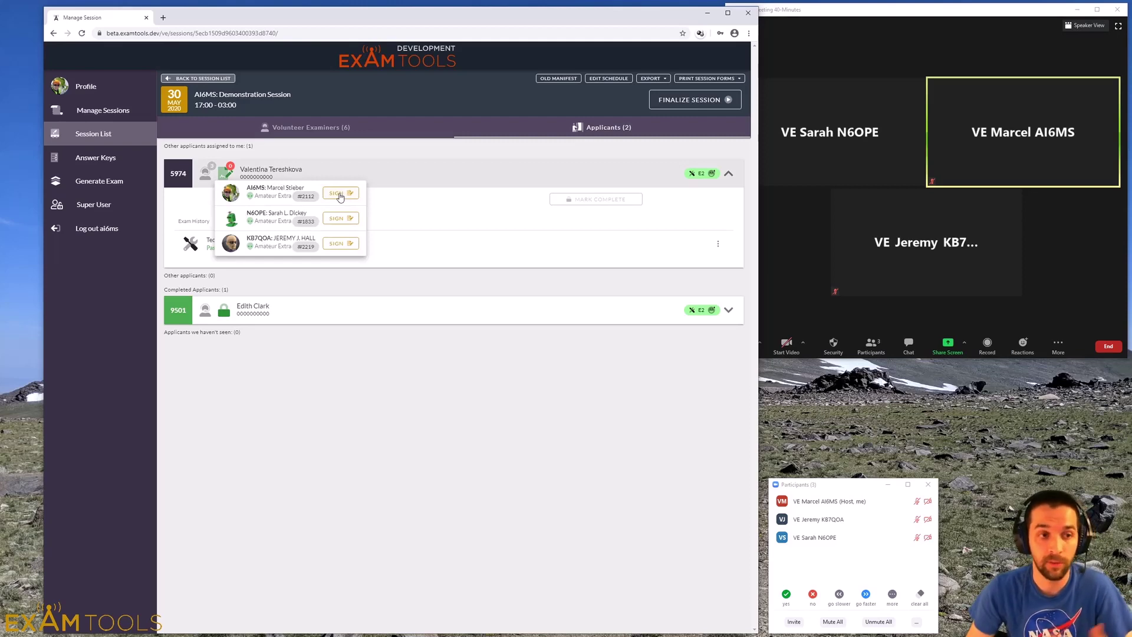
click(338, 194)
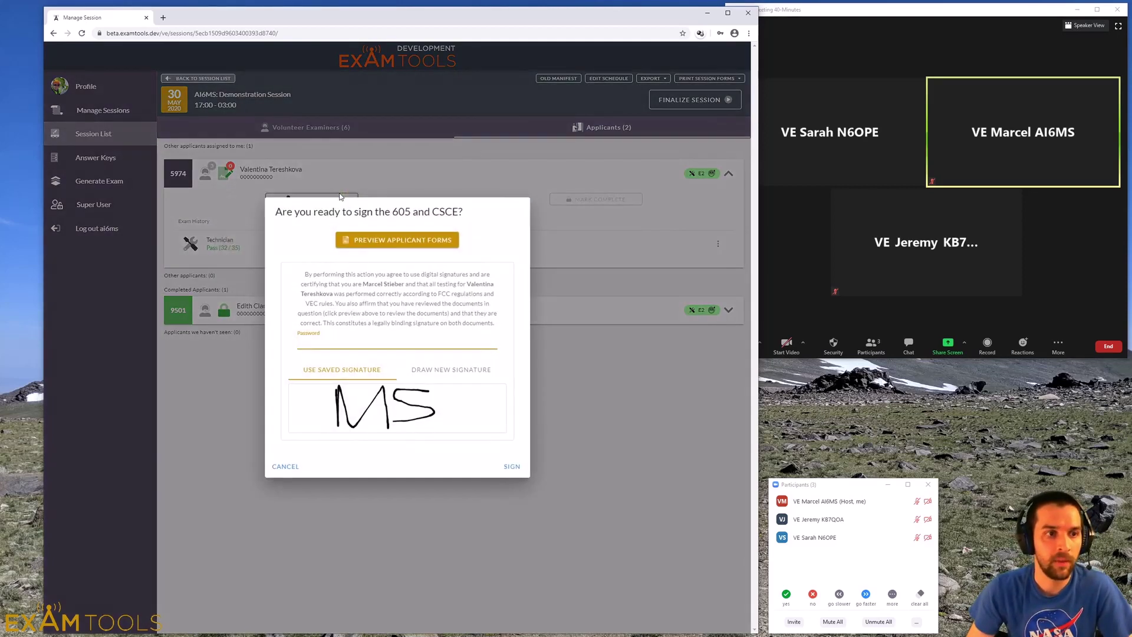
click(363, 247)
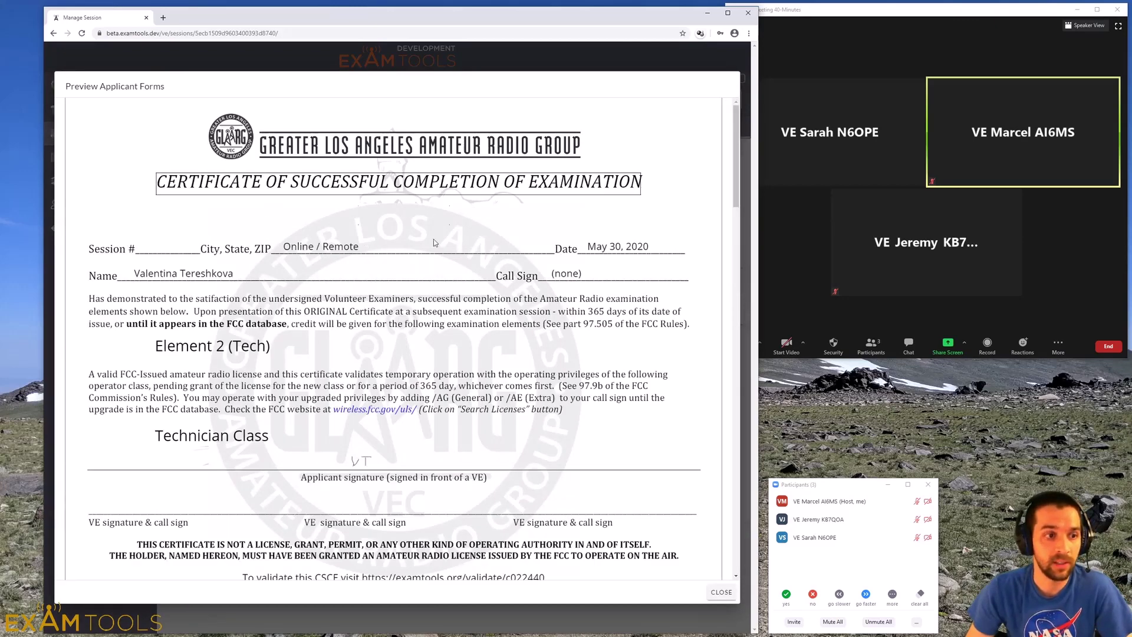
scroll(424, 302, down, 8)
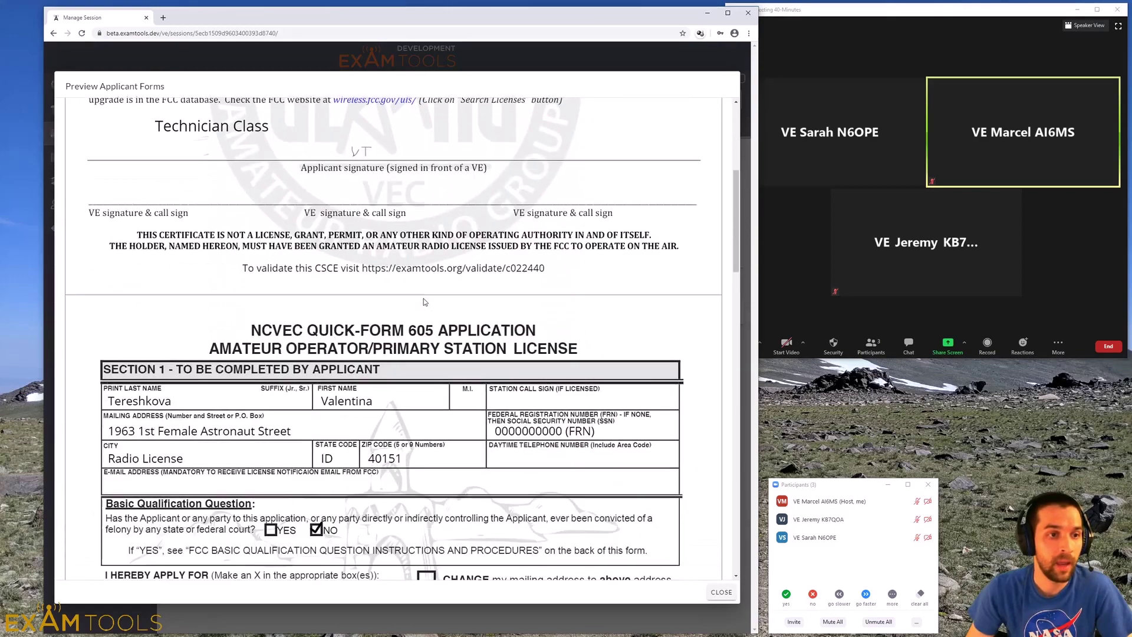
scroll(290, 371, down, 2)
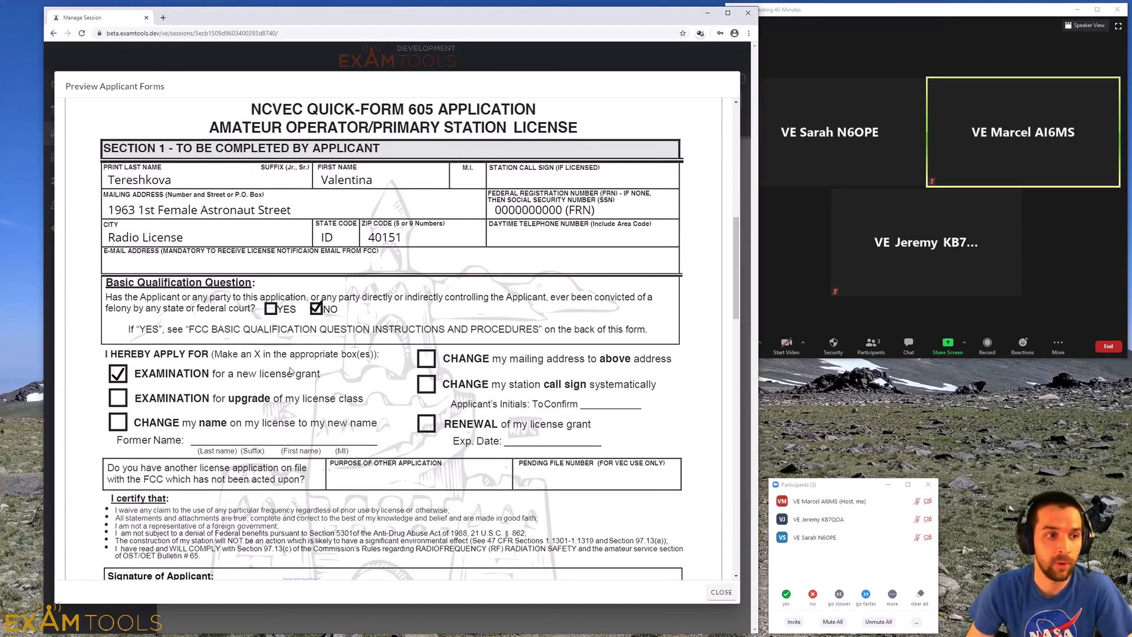
scroll(458, 360, down, 3)
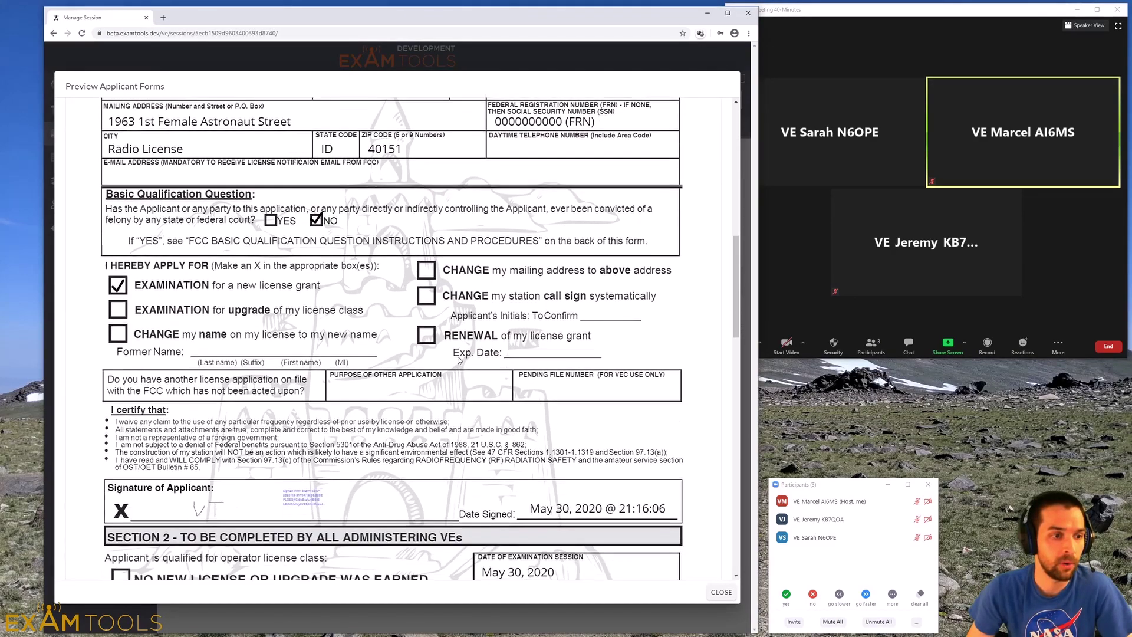
scroll(388, 435, down, 3)
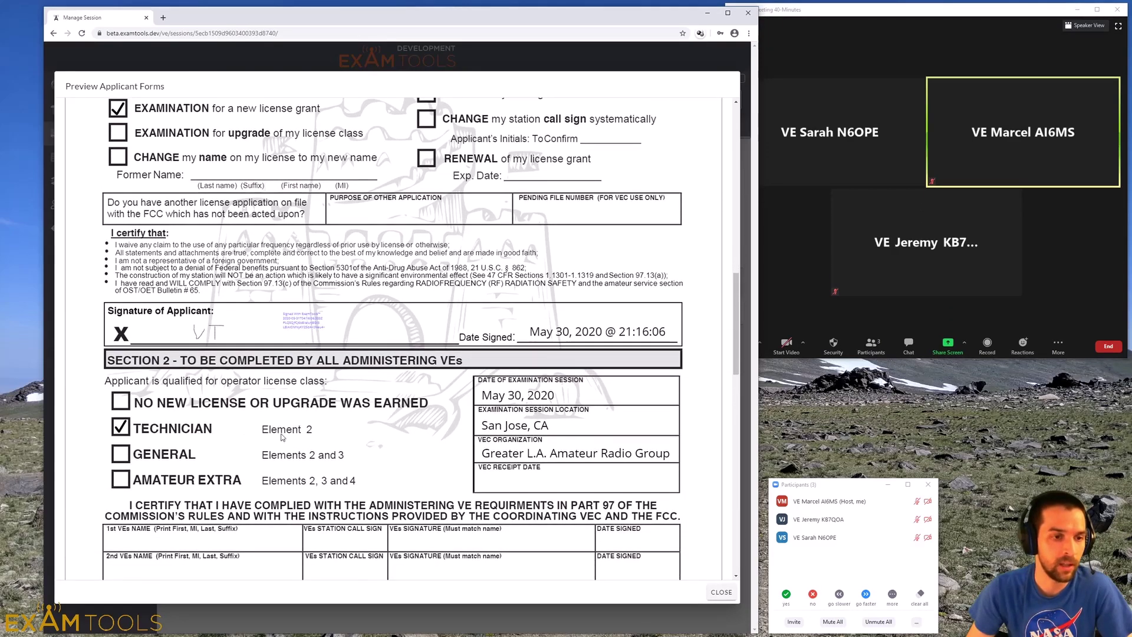
scroll(330, 439, down, 4)
scroll(340, 335, down, 6)
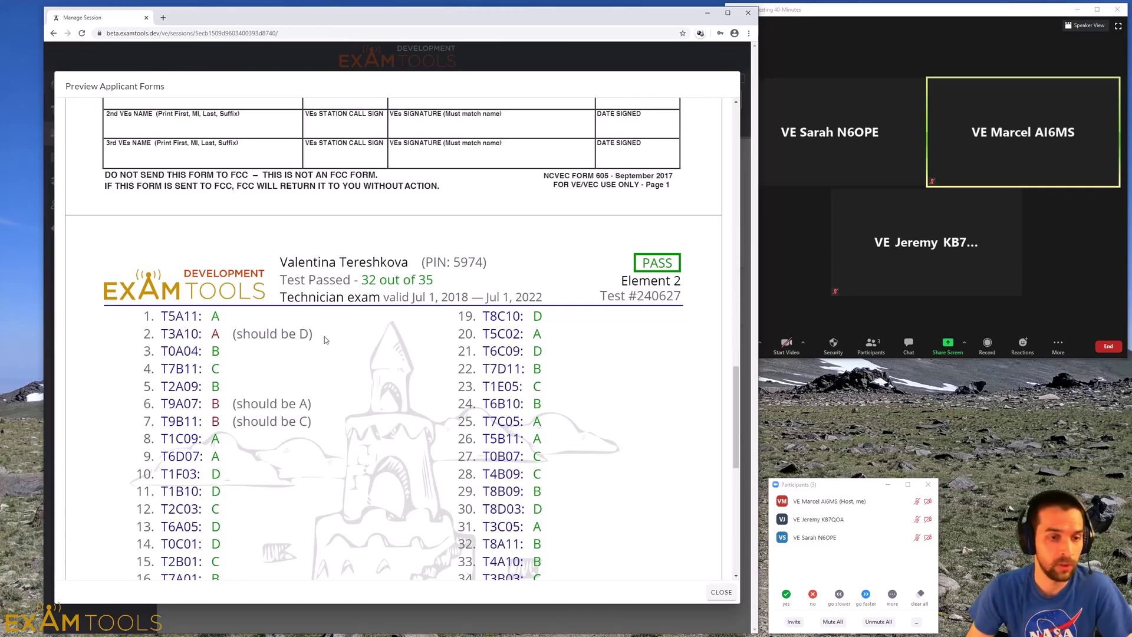
scroll(324, 340, down, 6)
scroll(322, 340, up, 5)
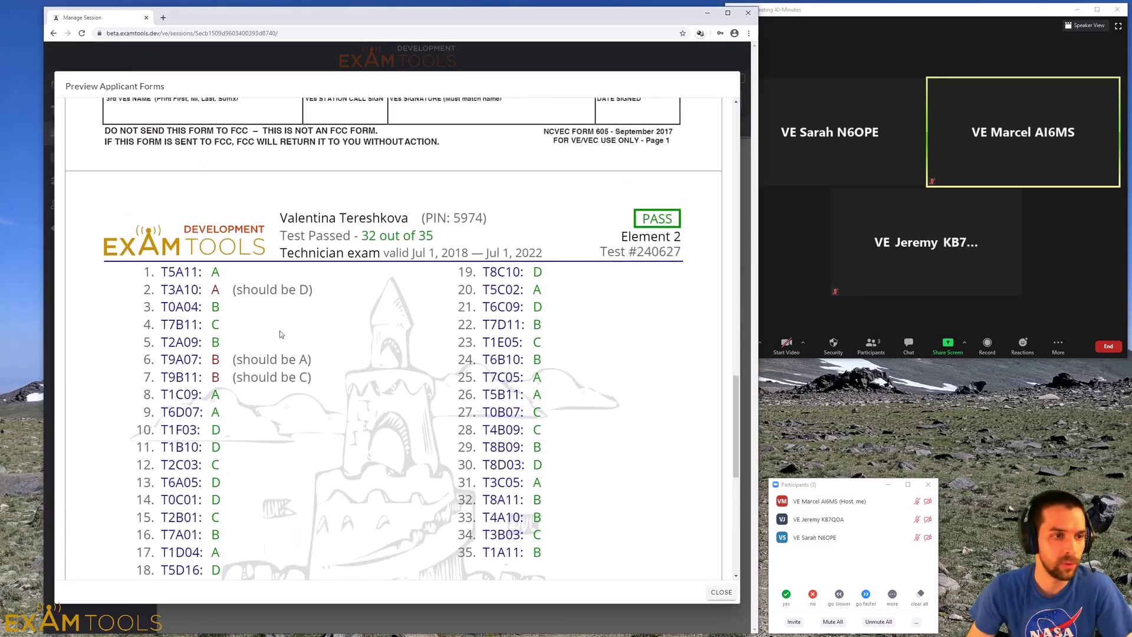
scroll(322, 339, down, 10)
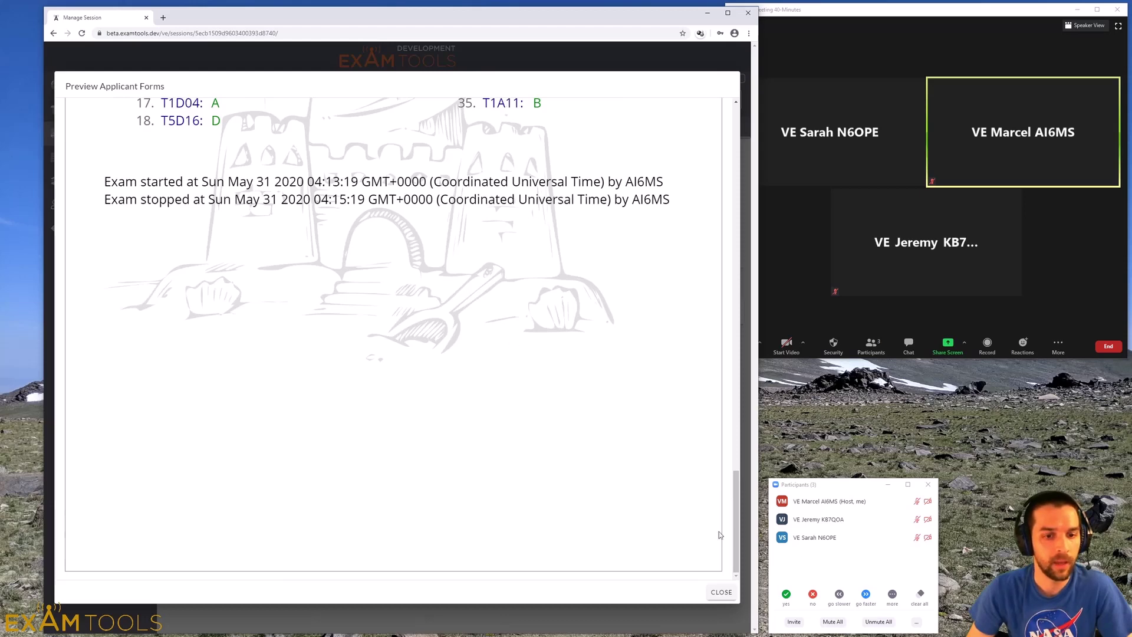
click(727, 596)
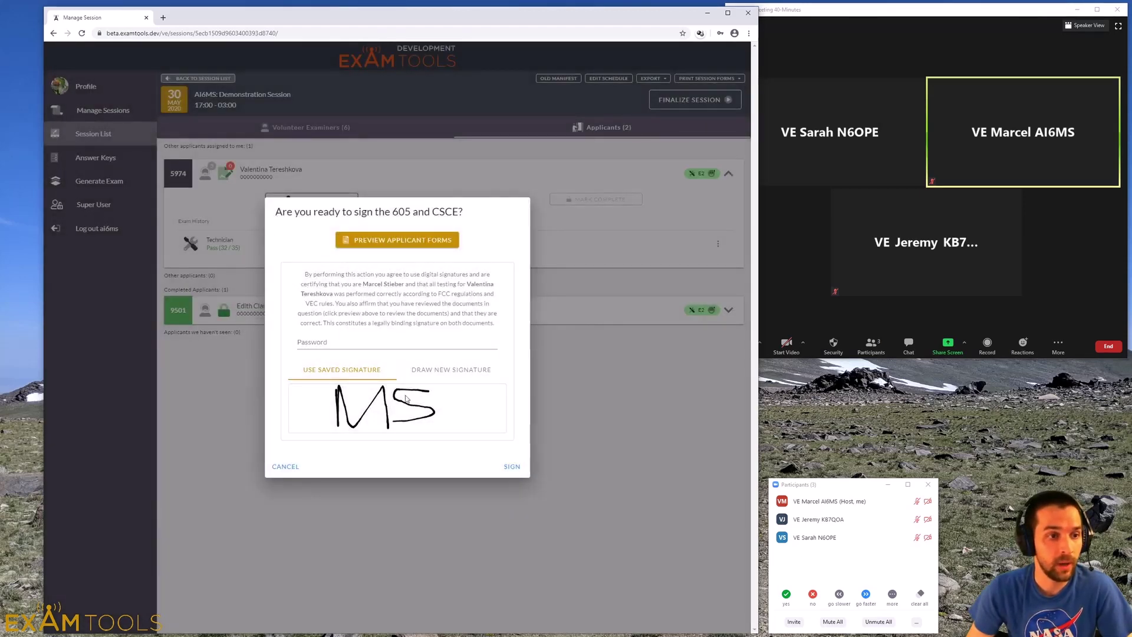
Step: Sign applicant 5974's 605 and CSCE as the first VE using the saved password
click(377, 343)
click(373, 370)
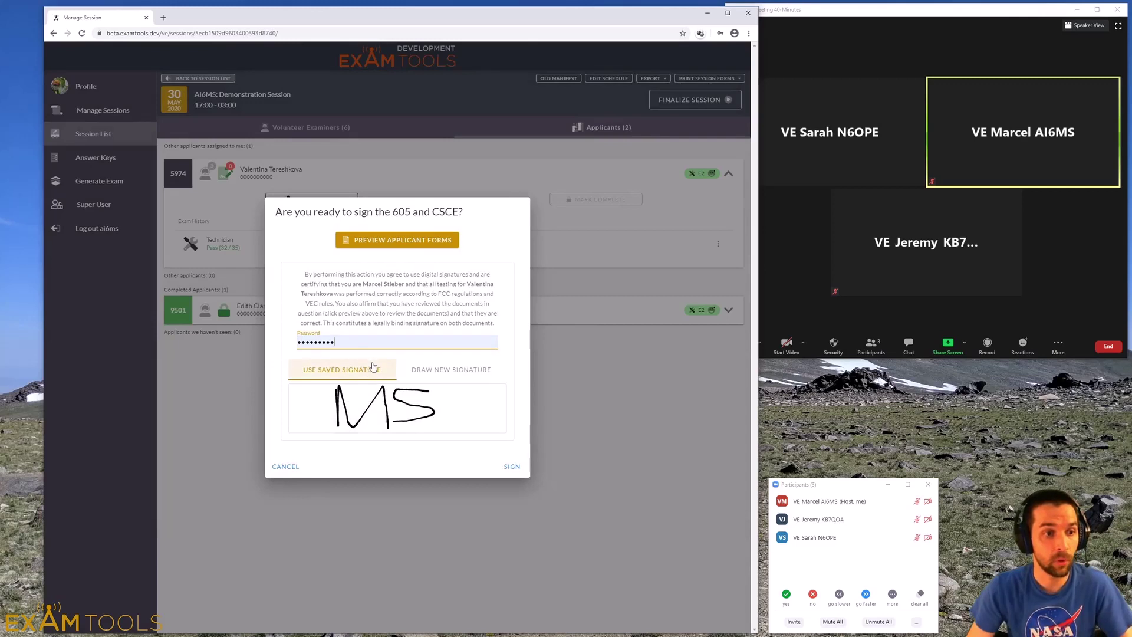
click(511, 469)
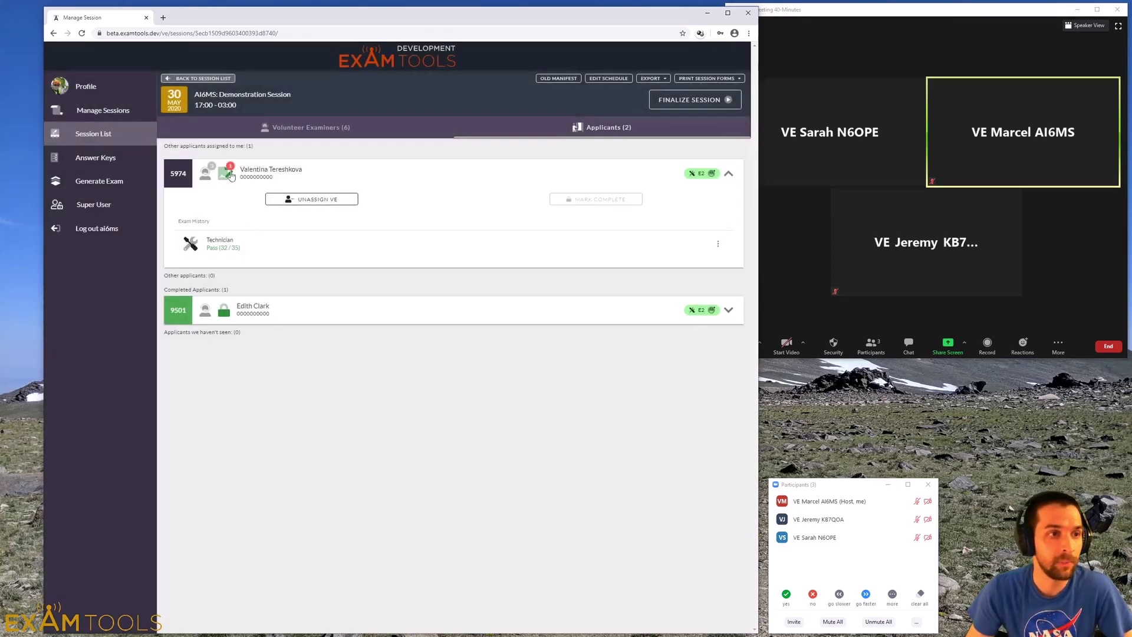
Step: Verify all three VEs show SIGNED, close the popup, and collapse applicant 5974's card
click(228, 175)
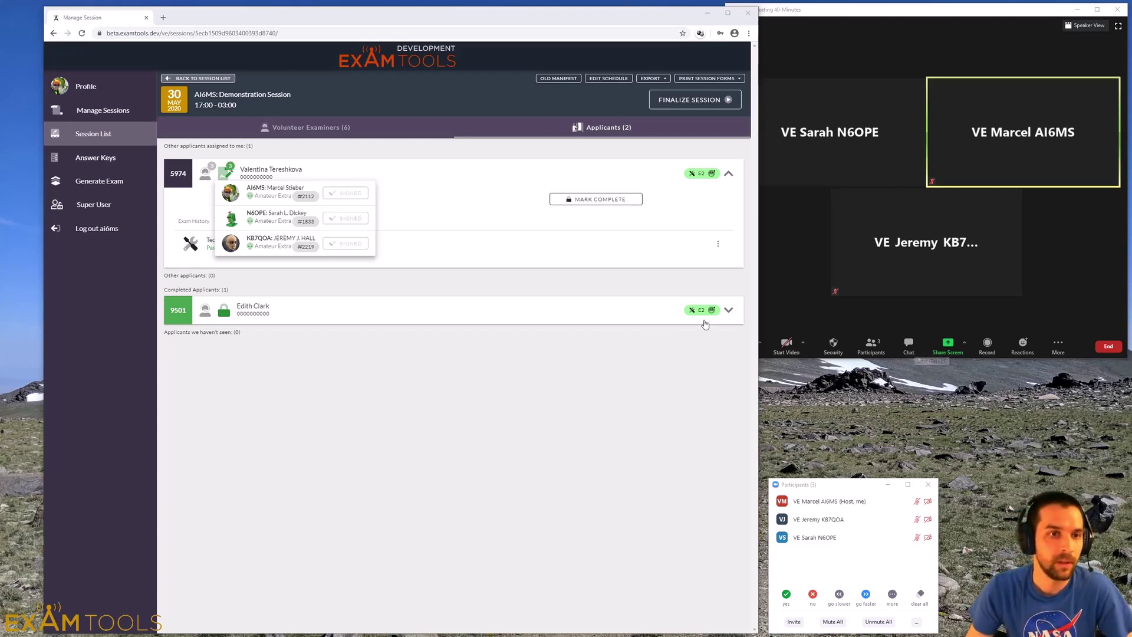
click(584, 281)
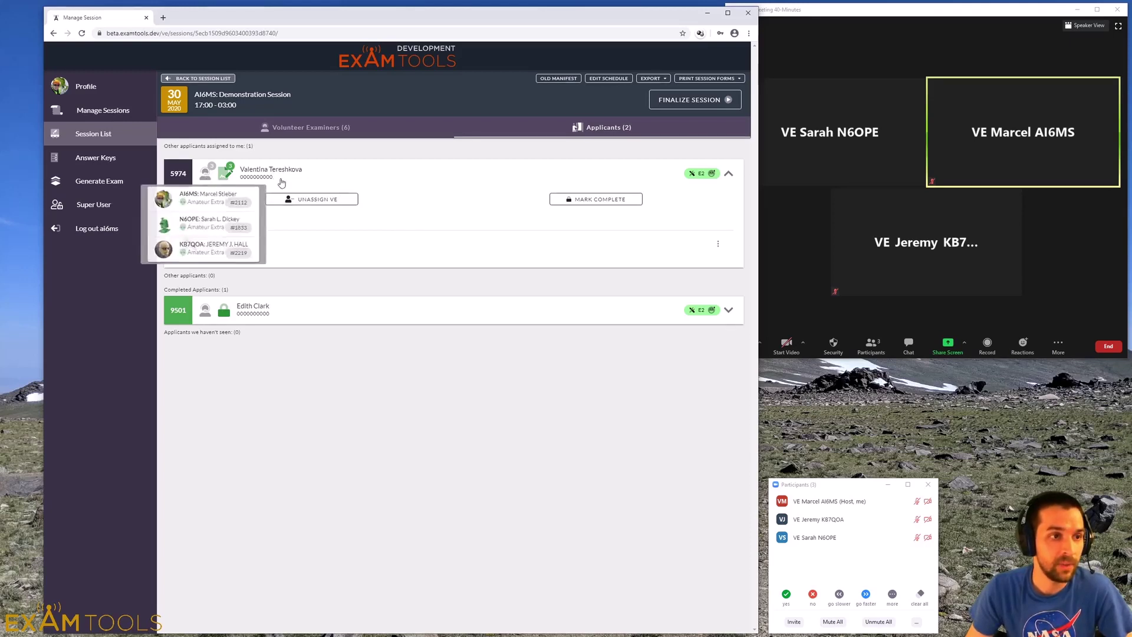
click(529, 177)
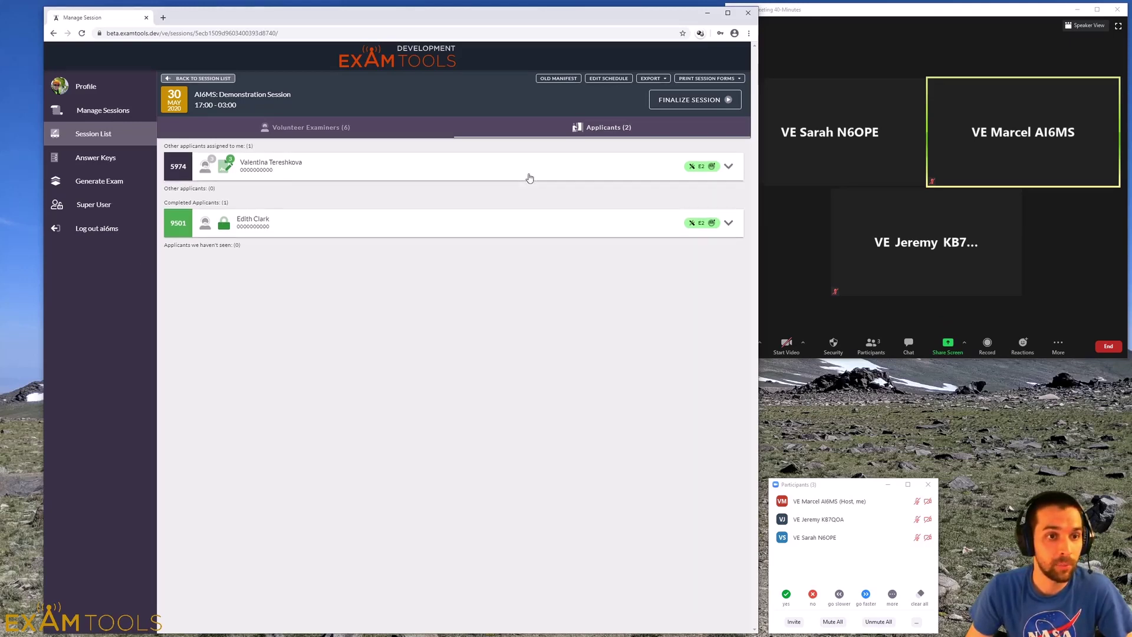
Step: Mark the candidate's applicant card complete so they move into the completed applicants list
click(465, 169)
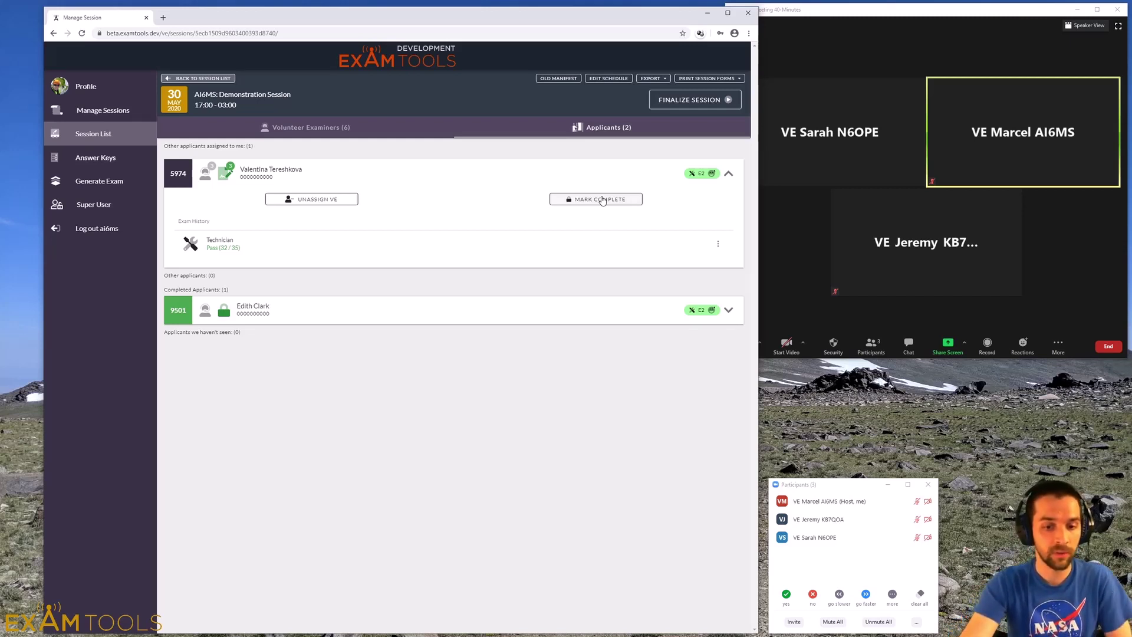
click(602, 200)
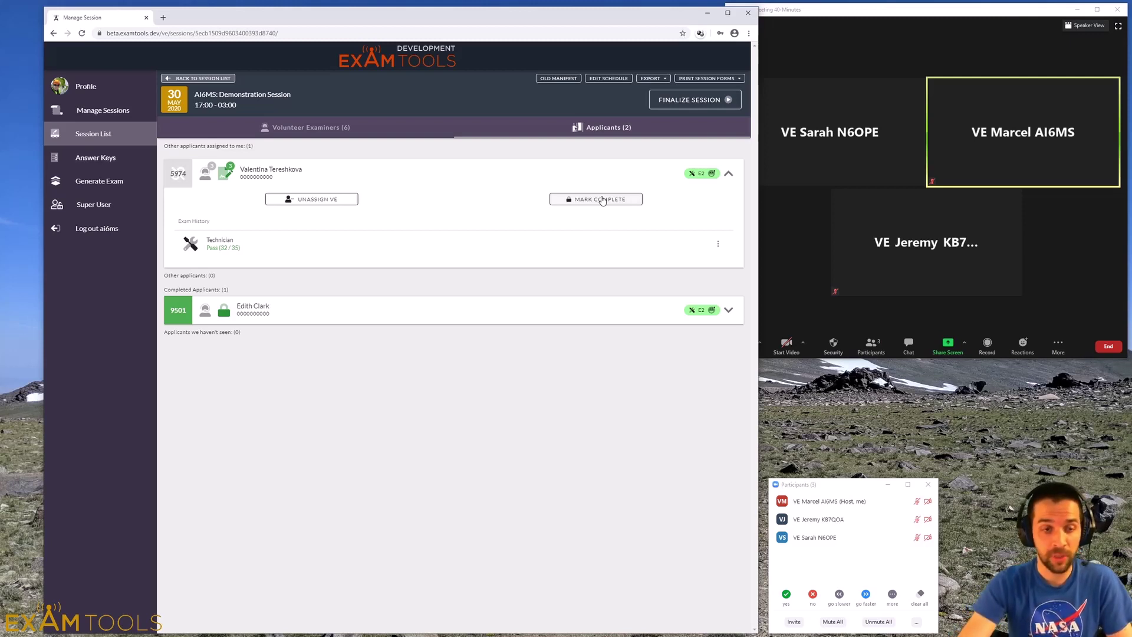
click(615, 175)
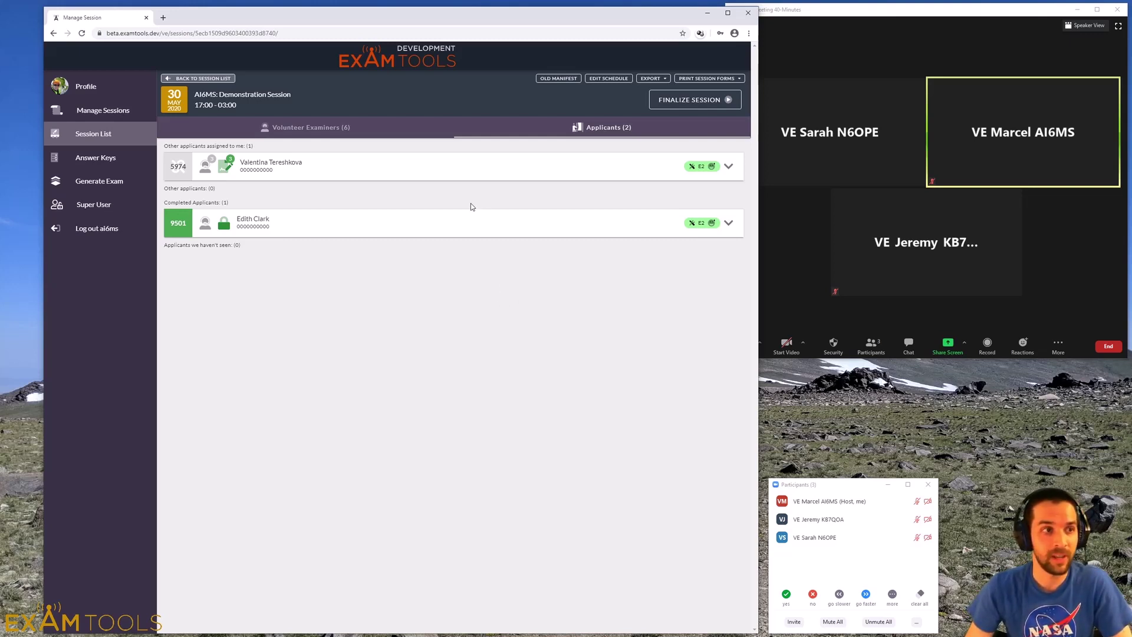
Step: Log the volunteer examiner out of ExamTools from the left sidebar
click(95, 239)
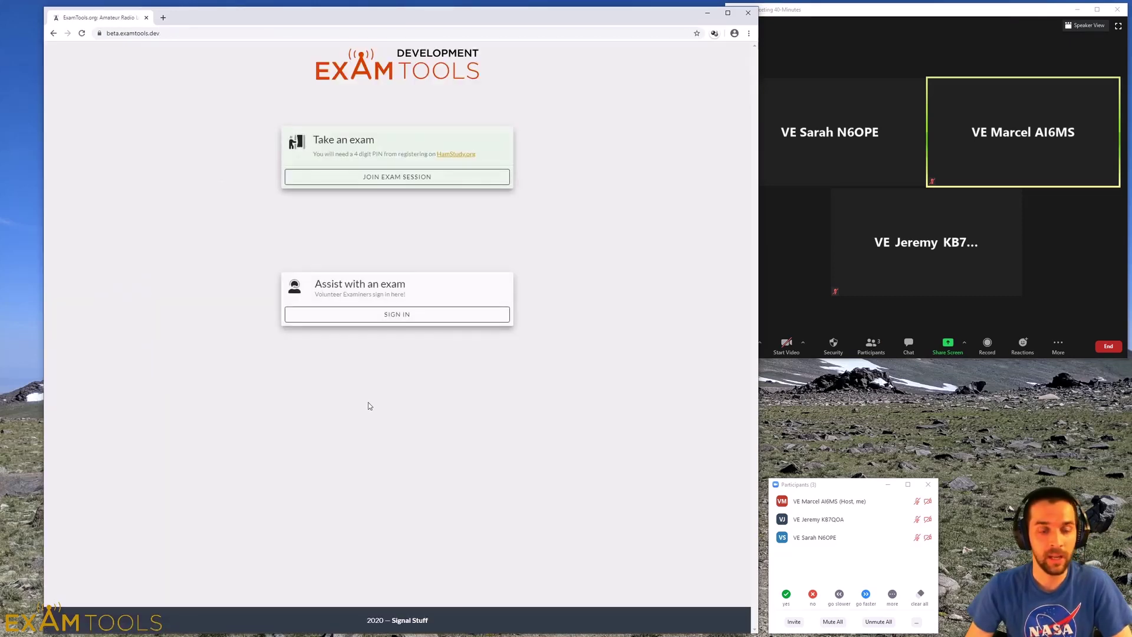